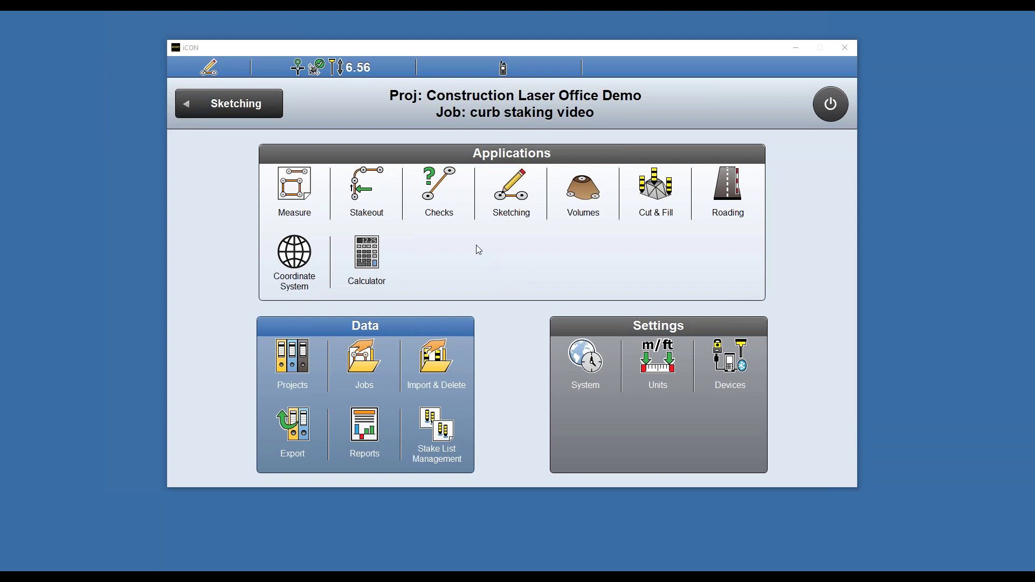
Step: Open the Sketching application for the curb staking video job at the site's northern driveway entrance
left_click(515, 198)
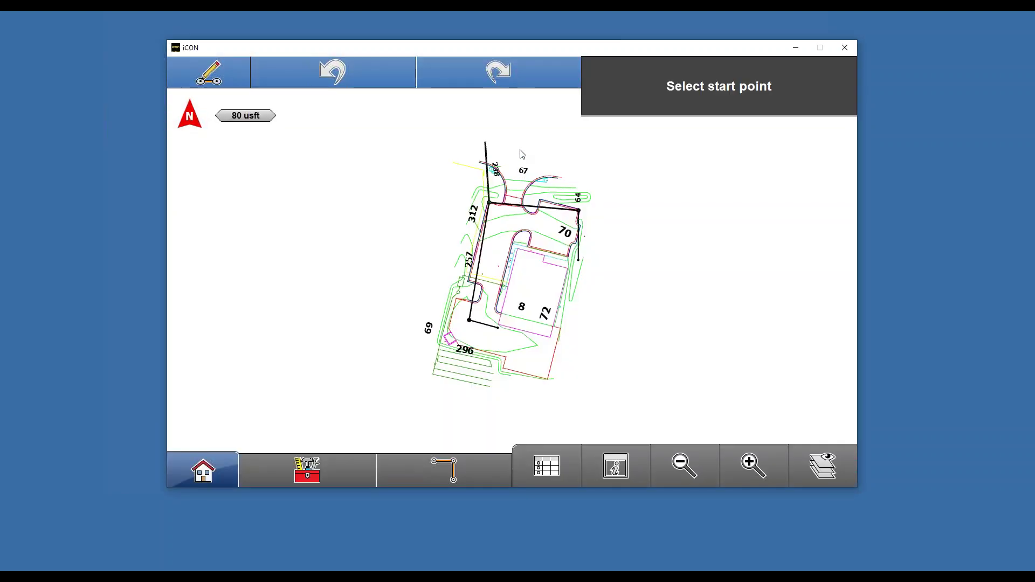
left_click_drag(521, 157, 526, 234)
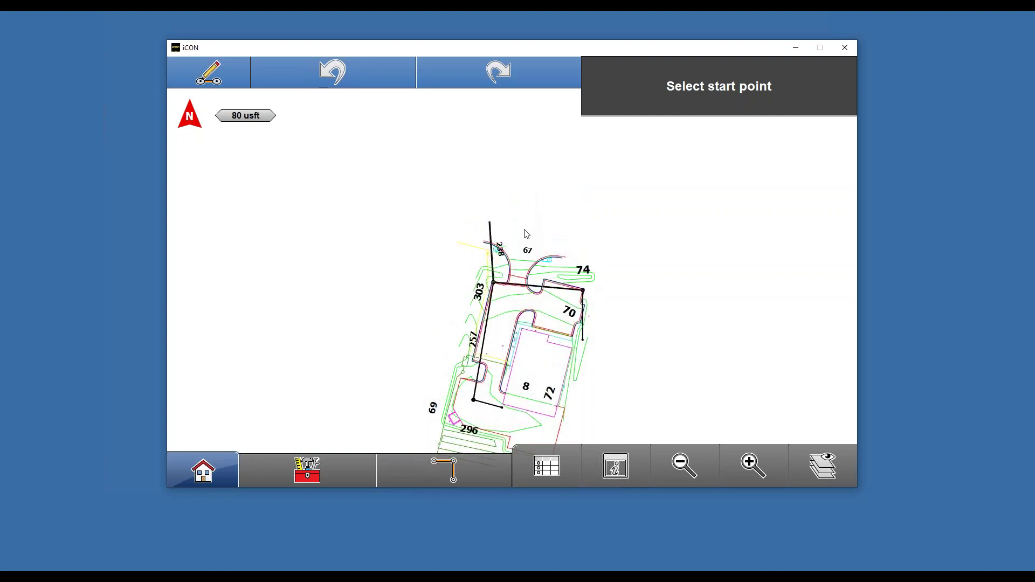
left_click(754, 463)
left_click(755, 466)
left_click(755, 465)
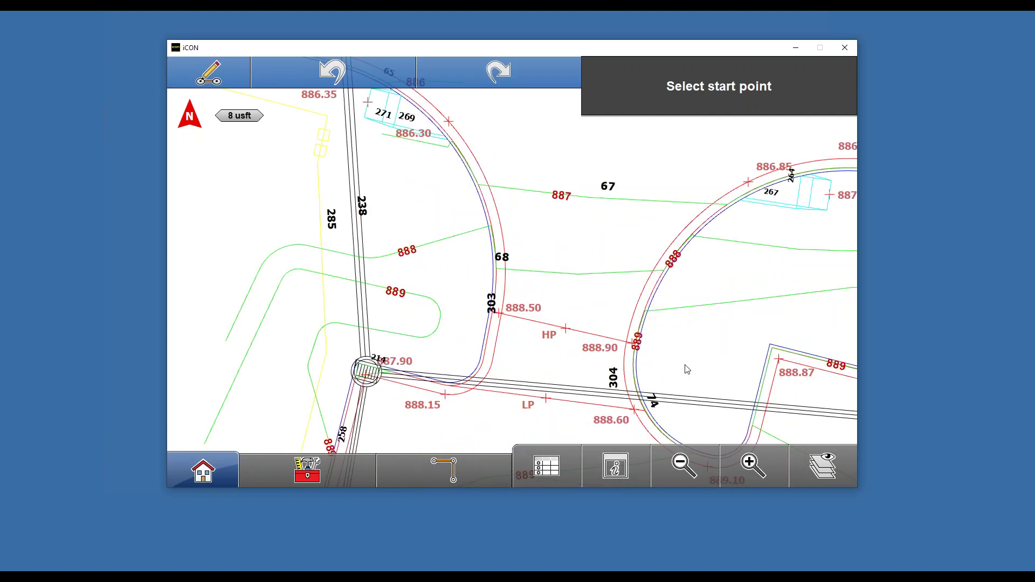
left_click_drag(578, 306, 585, 227)
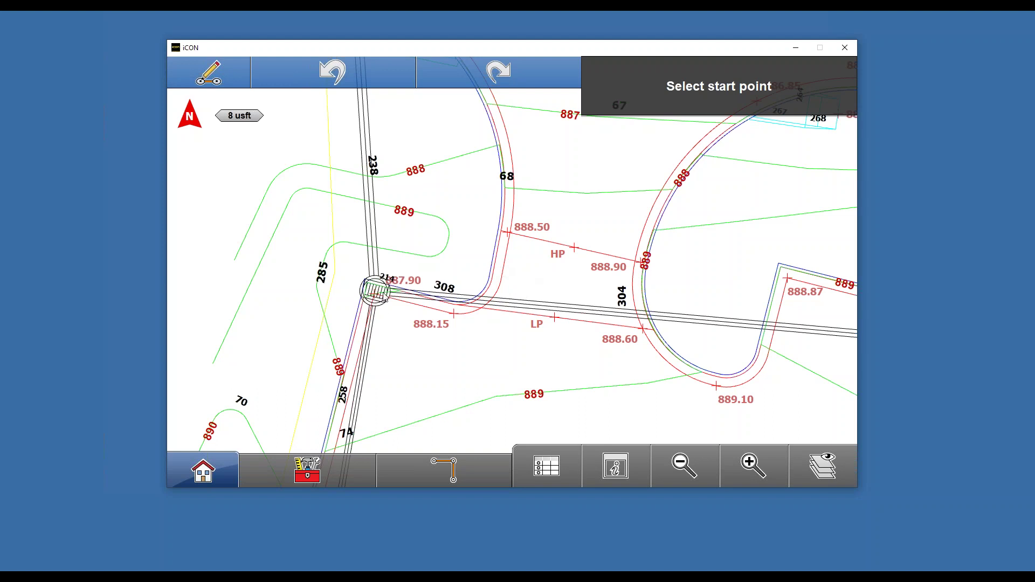
Step: Hide all layers of CLI Office.dxf, then turn on only the 3D Back of Curb layer with its points
left_click(823, 467)
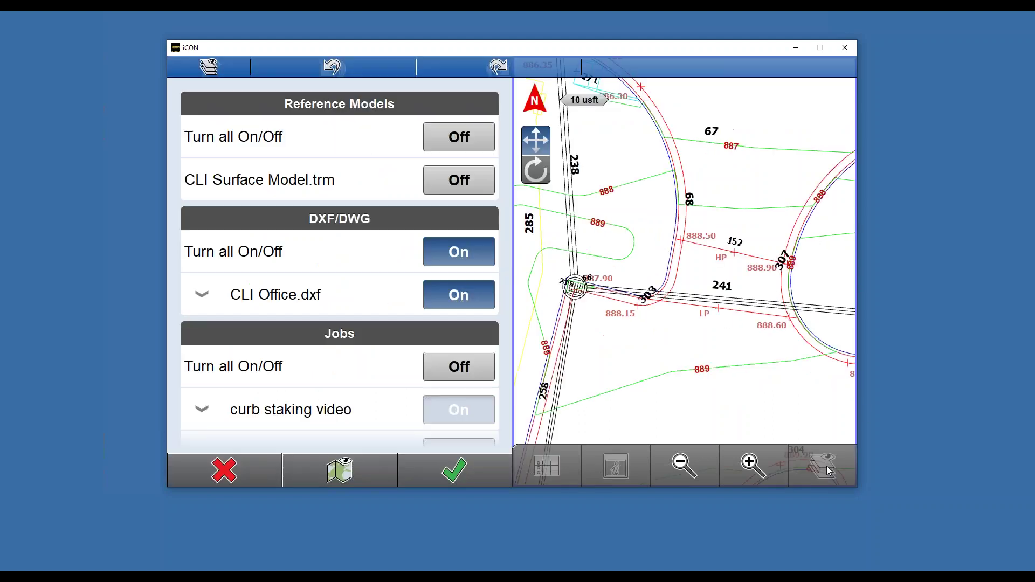
scroll(224, 375, "down", 1)
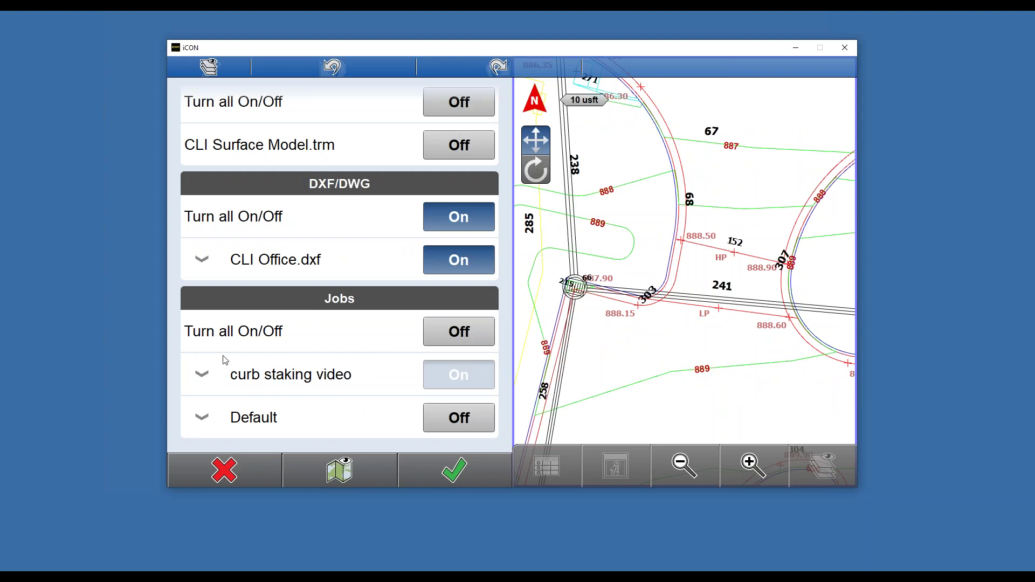
left_click(194, 263)
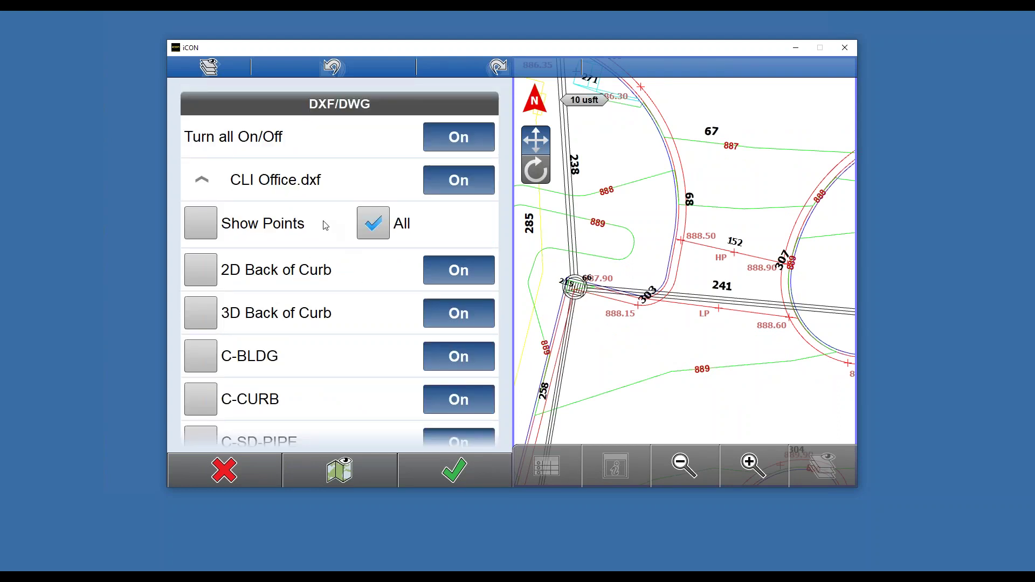
left_click(383, 218)
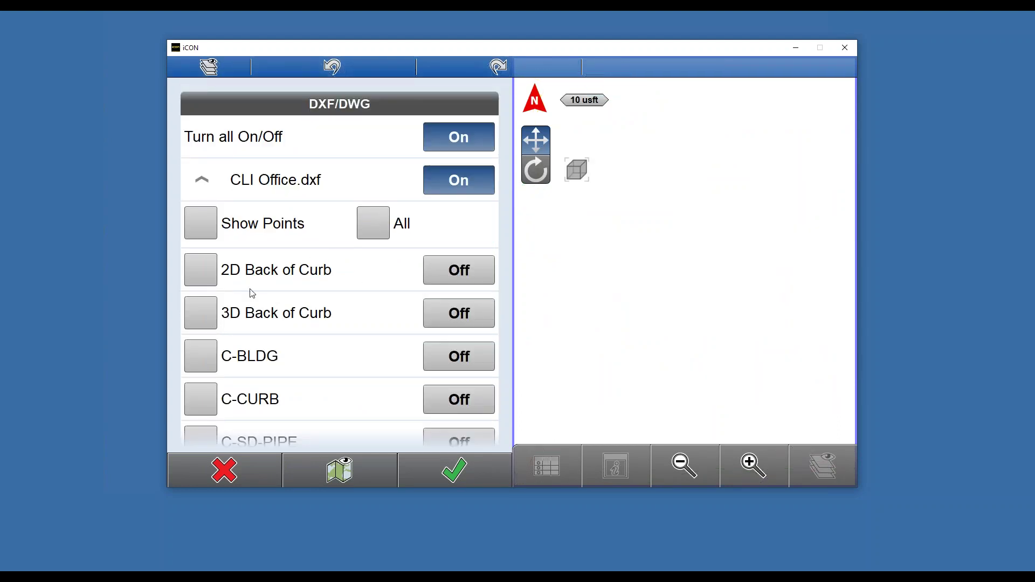
left_click(470, 314)
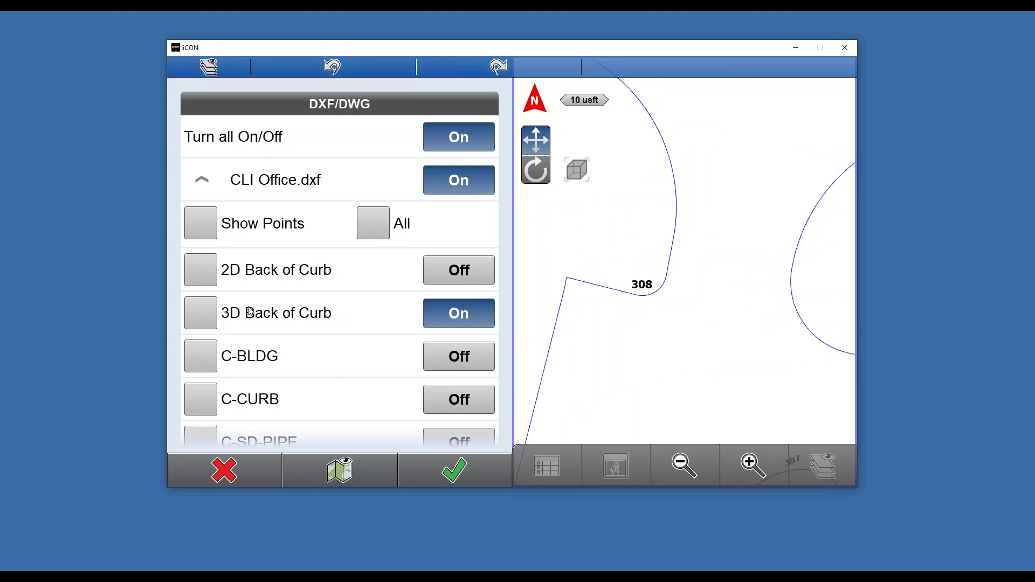
left_click(216, 317)
Step: Turn on the C-SPOT and DTM-FINAL_ICON layers without their points and apply the layer settings
scroll(376, 303, "down", 3)
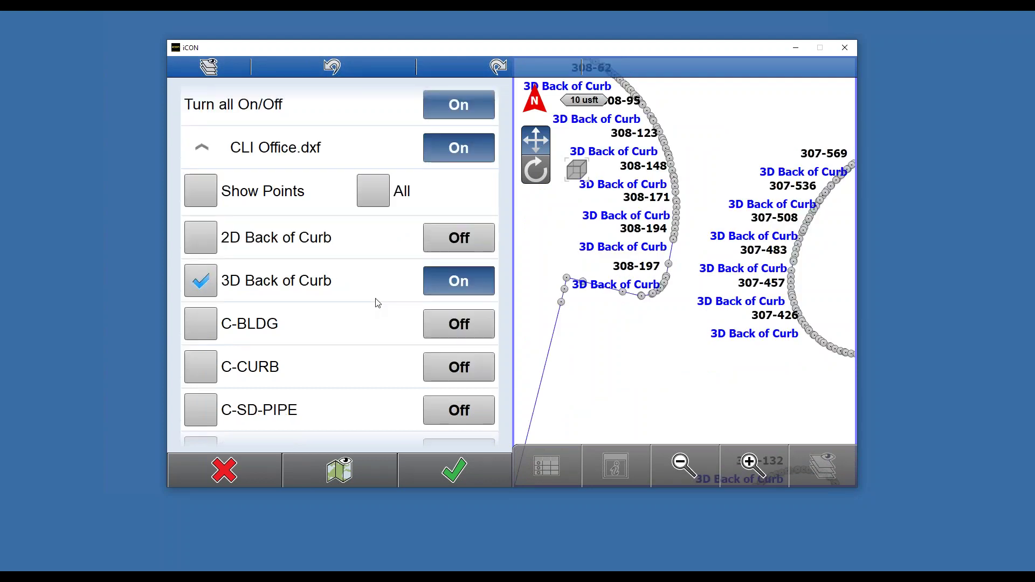
left_click(461, 386)
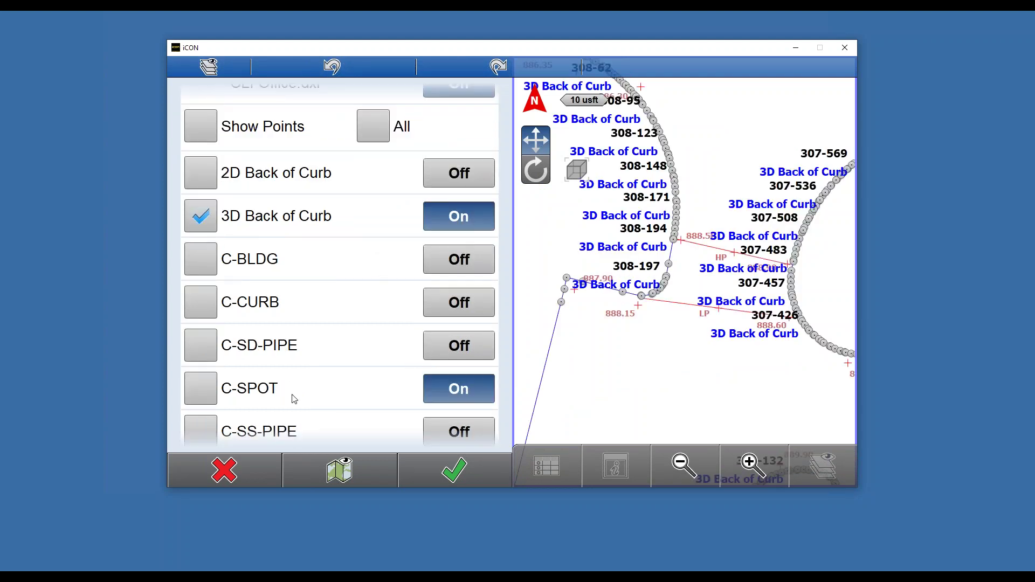
left_click(209, 392)
scroll(349, 335, "down", 5)
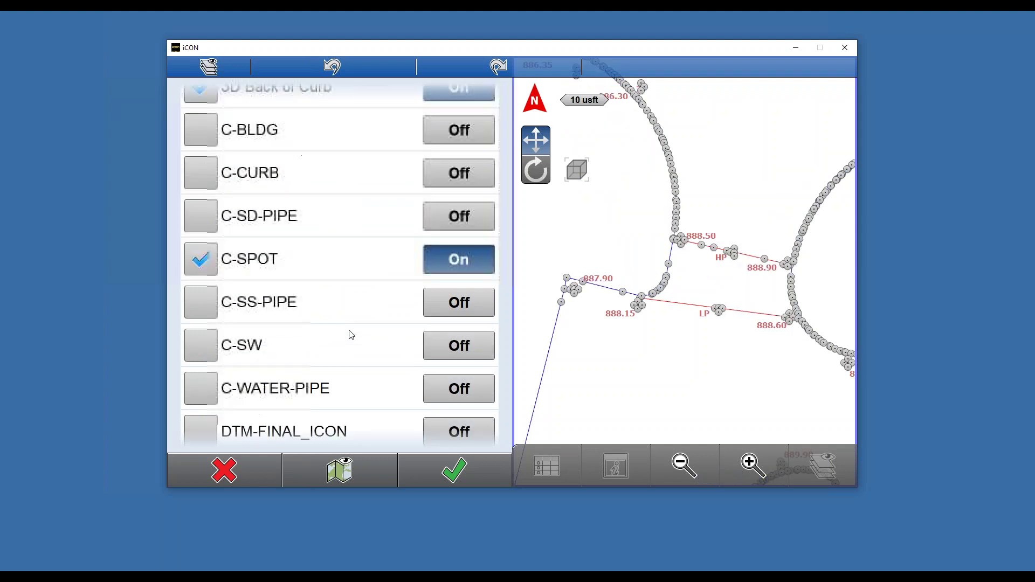
left_click(463, 408)
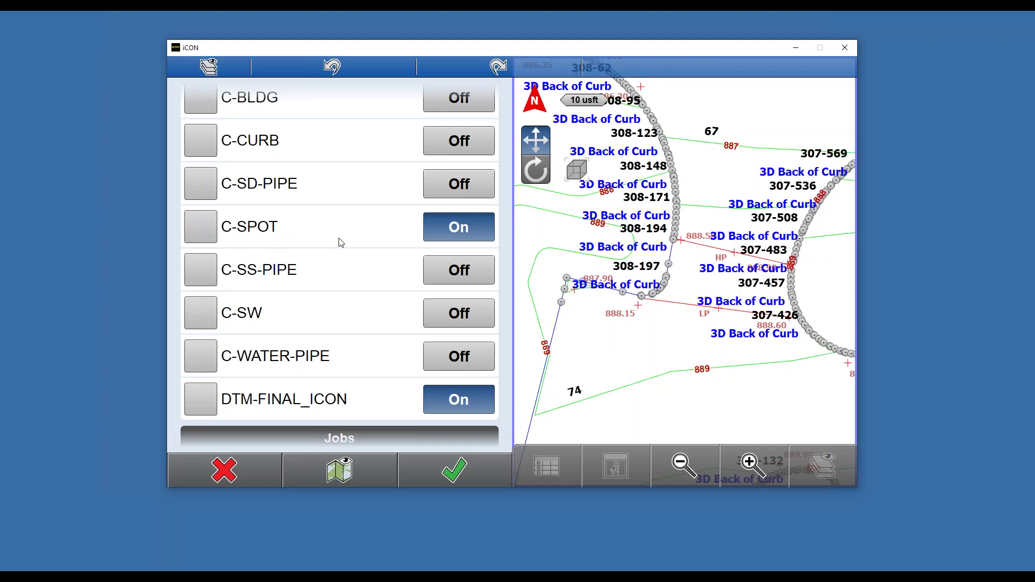
left_click(455, 471)
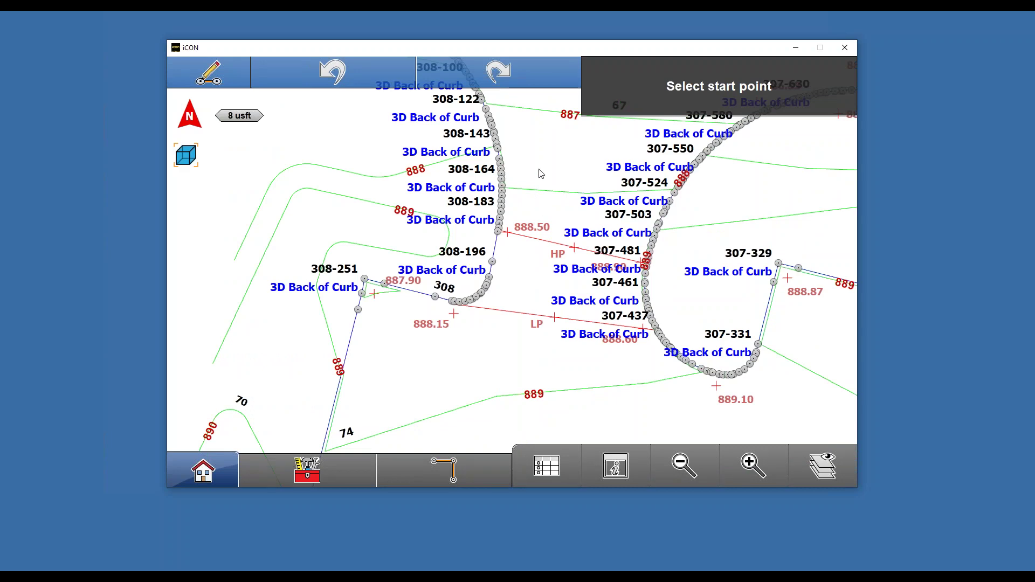
Step: Start the Arcs sketching function and pick point 308-197, where the straight curb meets the small curve, as the first arc point
left_click_drag(542, 206, 507, 233)
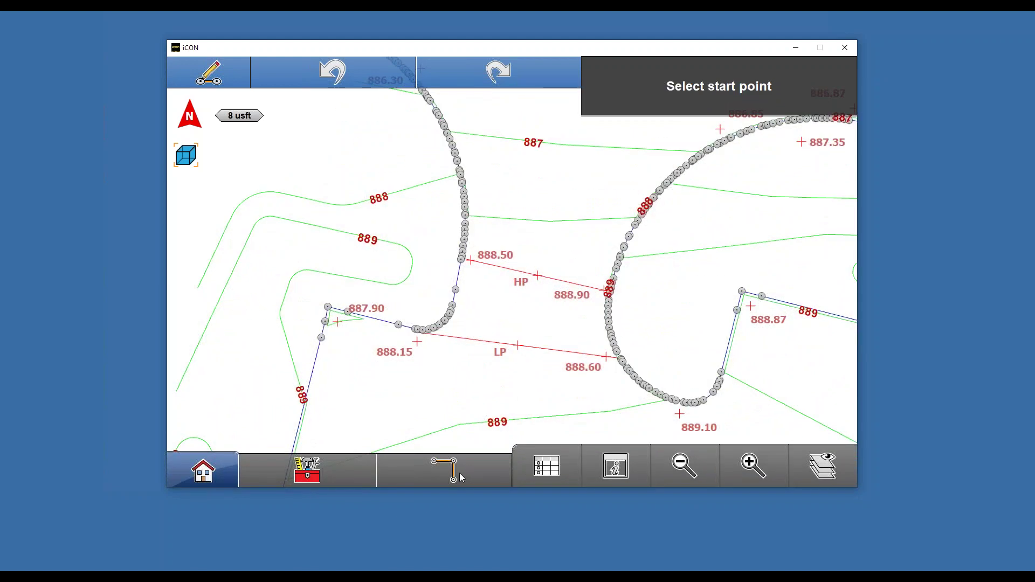
left_click(437, 471)
left_click(440, 466)
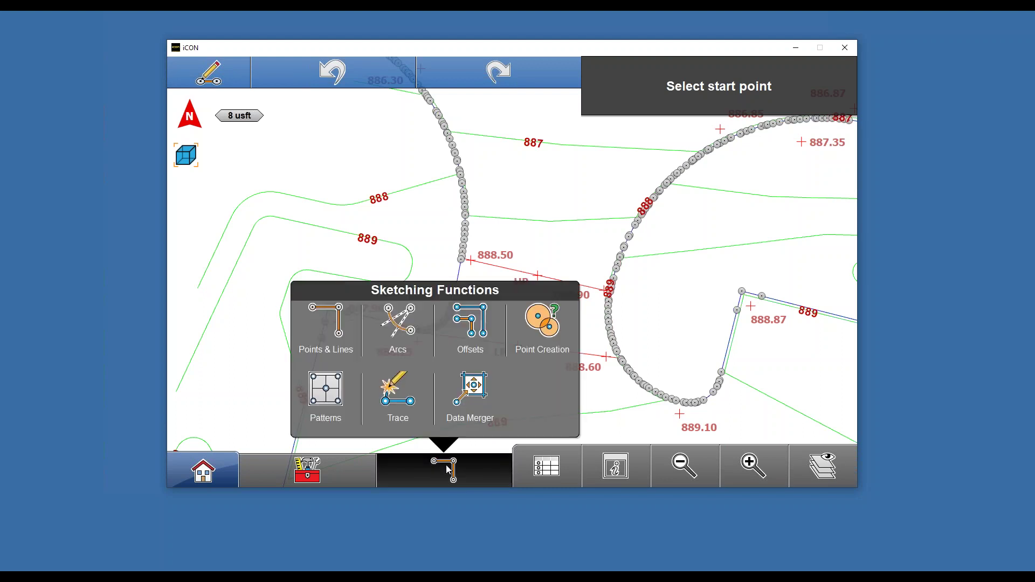
left_click(405, 337)
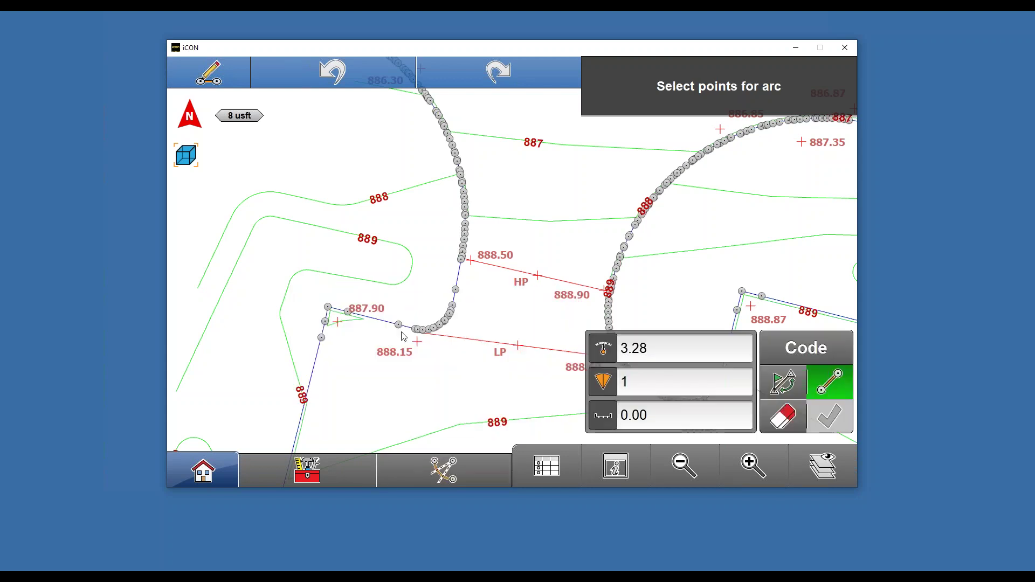
left_click(755, 467)
left_click(755, 467)
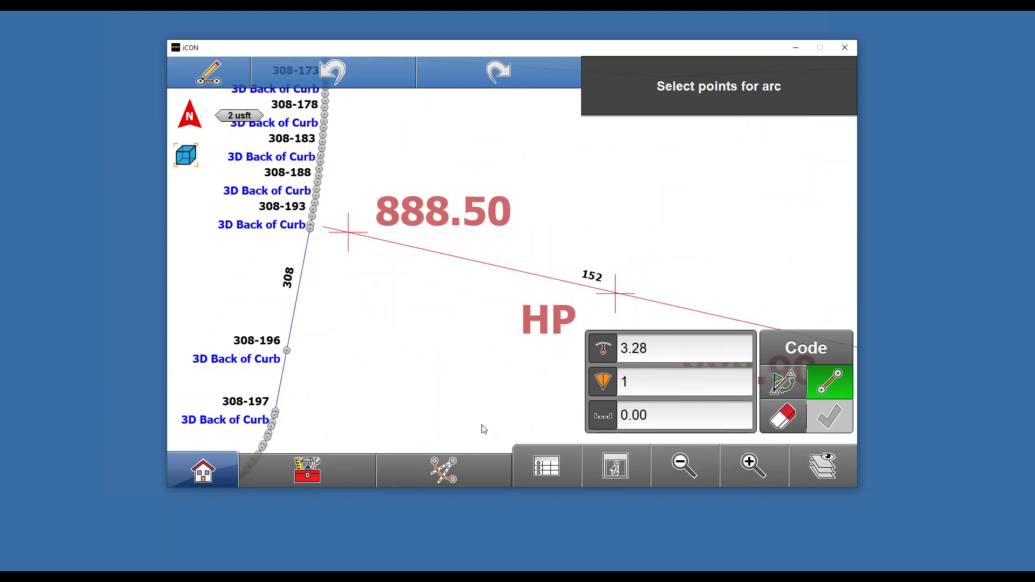
left_click_drag(370, 411, 590, 287)
left_click(770, 476)
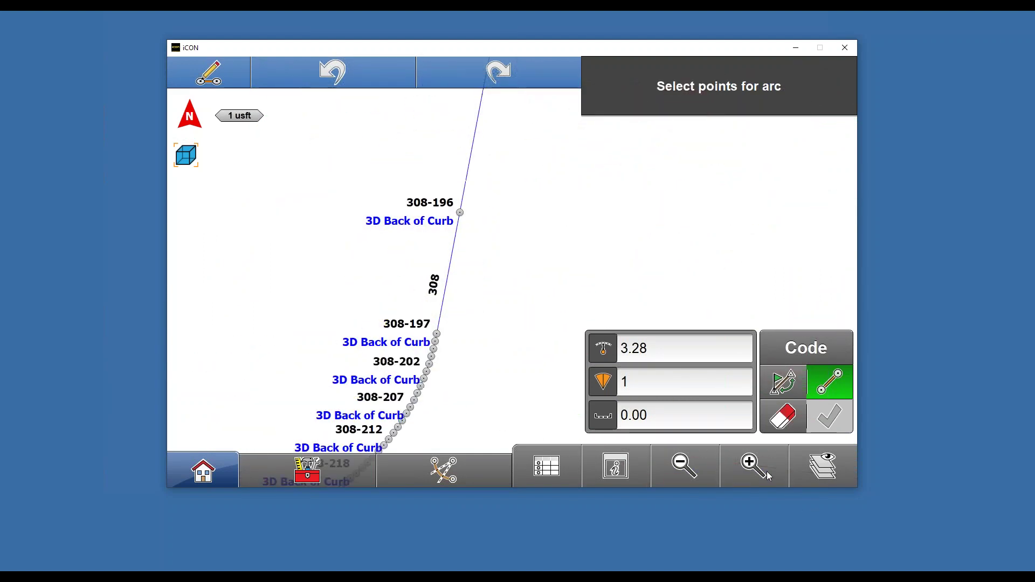
left_click_drag(472, 372, 513, 340)
left_click(770, 464)
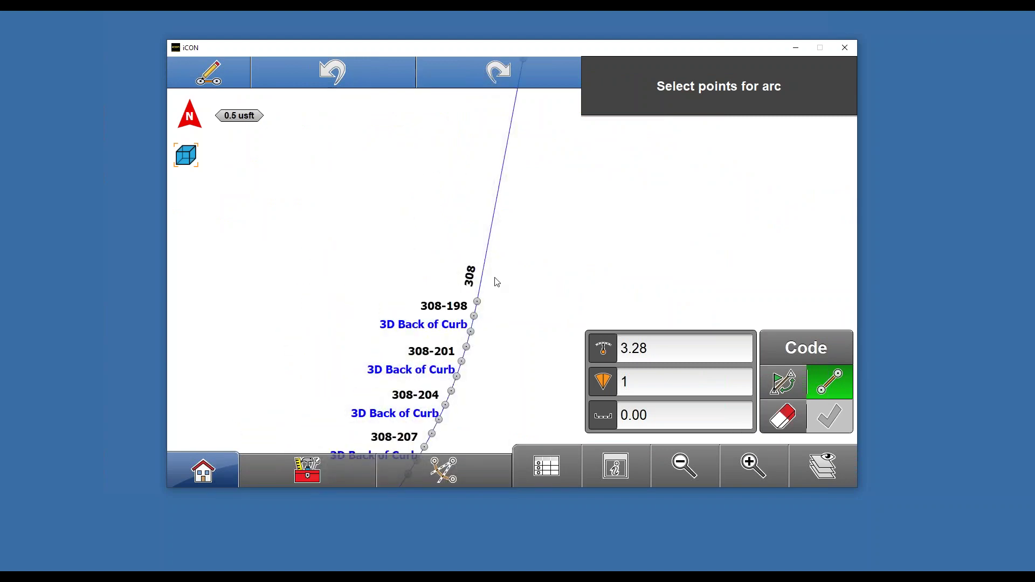
left_click(478, 302)
Step: Define the rest of the arc with a mid-curve point near 308-218 and end point 308-248
left_click(694, 470)
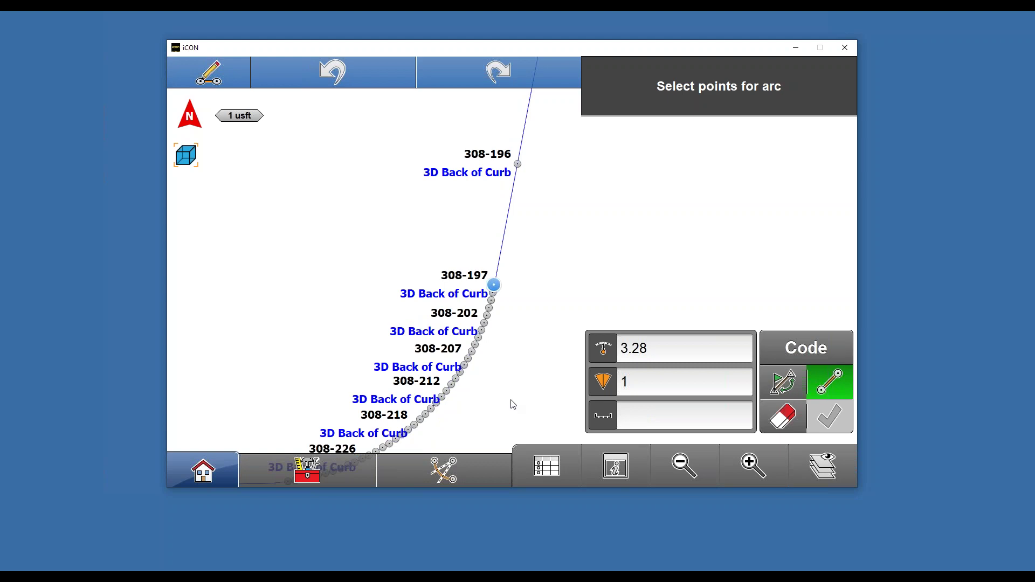
left_click_drag(483, 416, 591, 271)
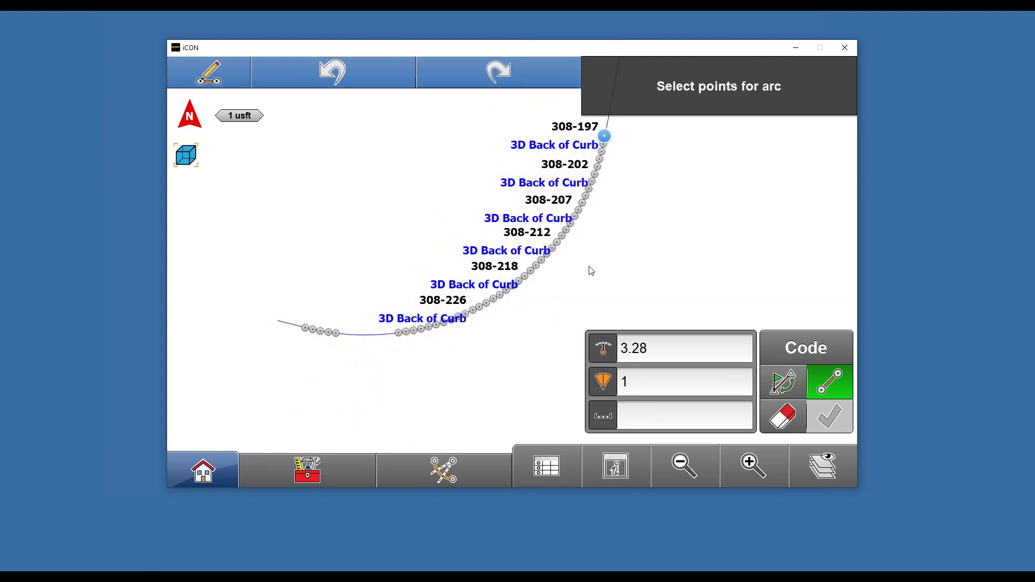
left_click(523, 286)
left_click(445, 184)
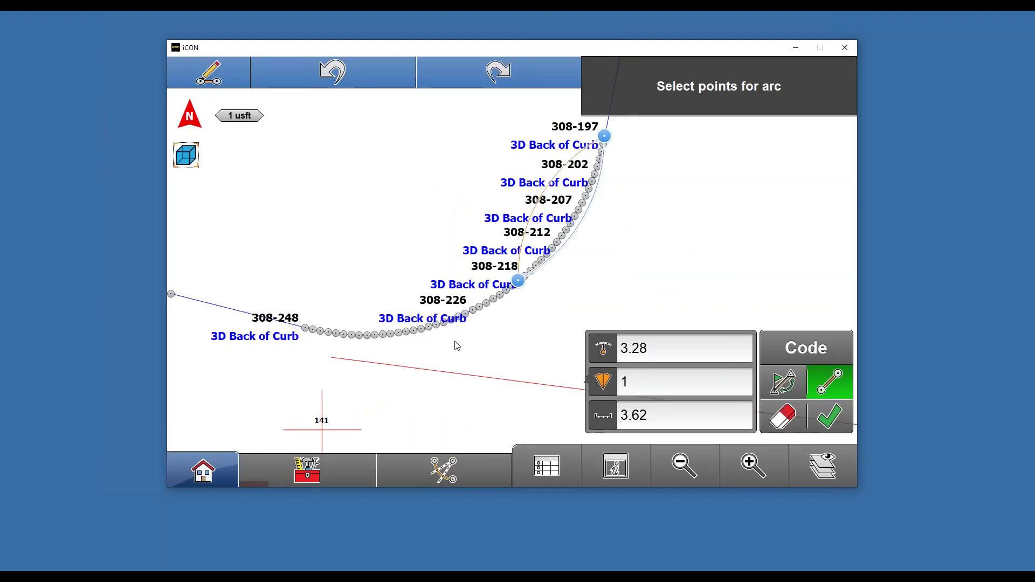
left_click(307, 333)
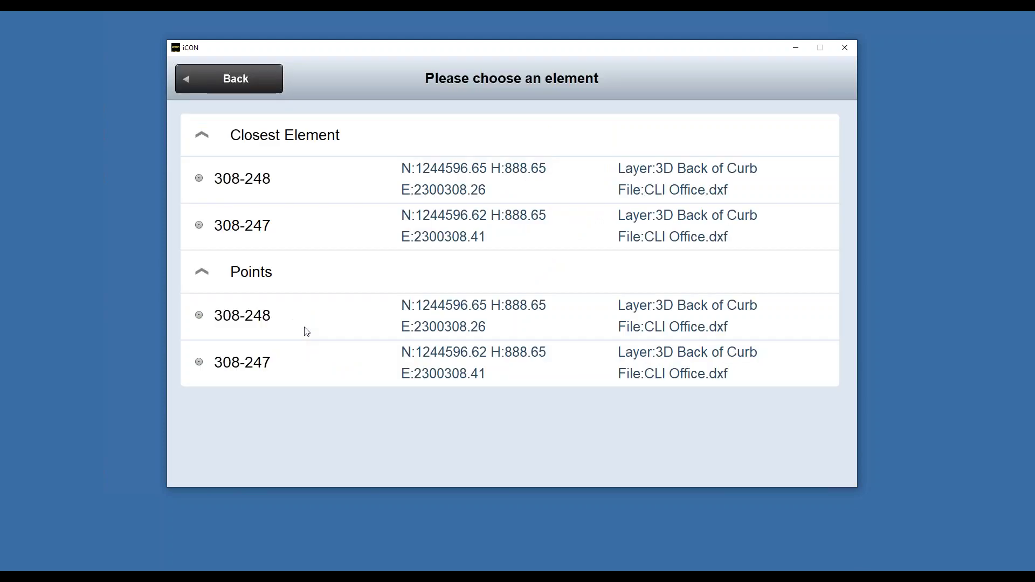
left_click(286, 183)
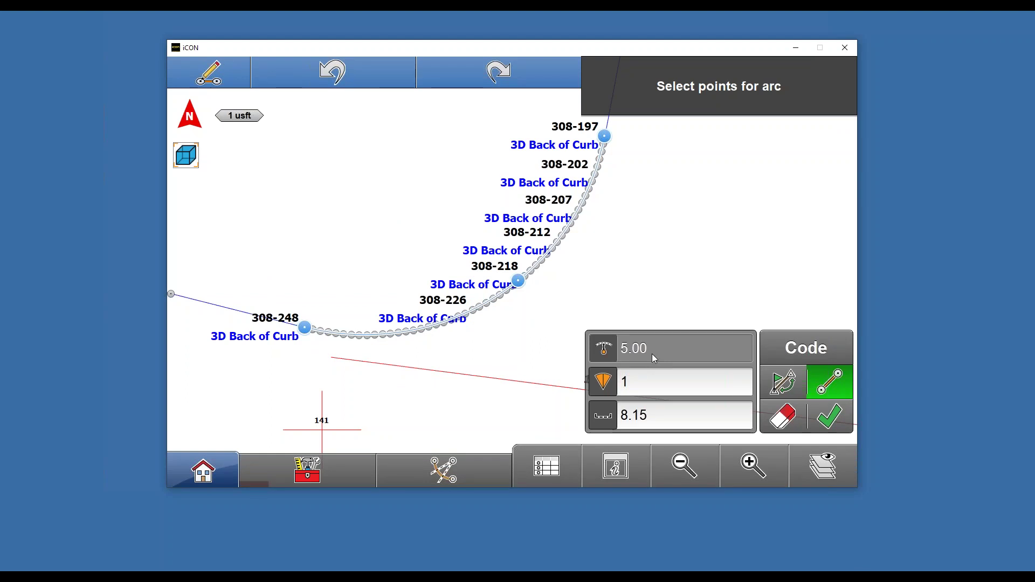
Step: Enable storing the radius point for the curb arc
left_click(308, 471)
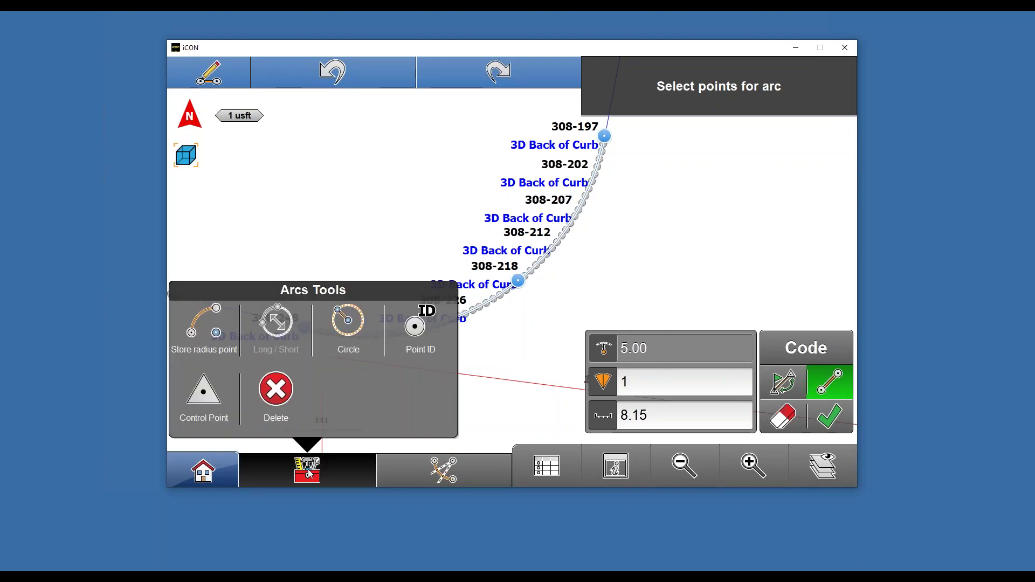
left_click(215, 334)
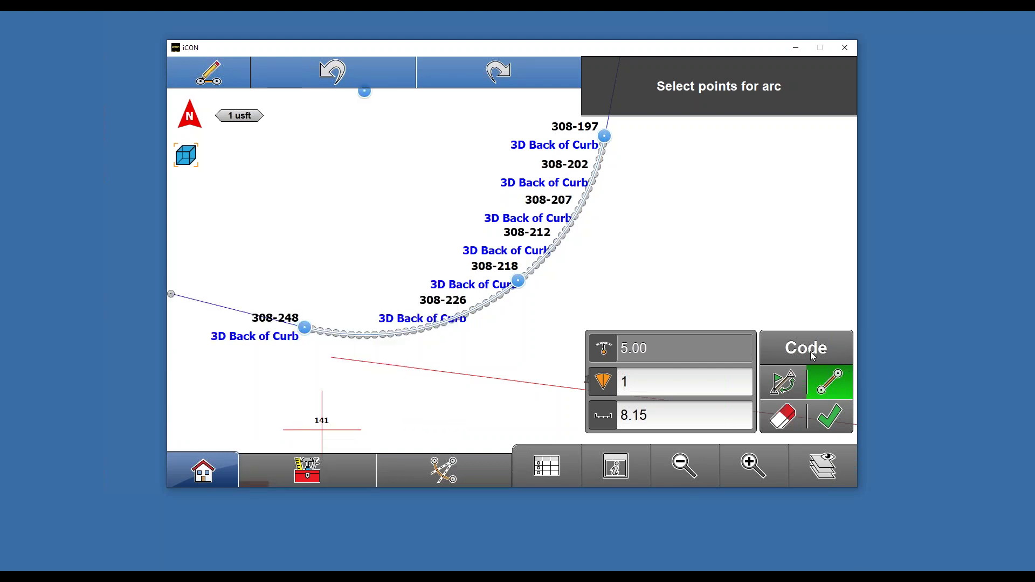
left_click(685, 467)
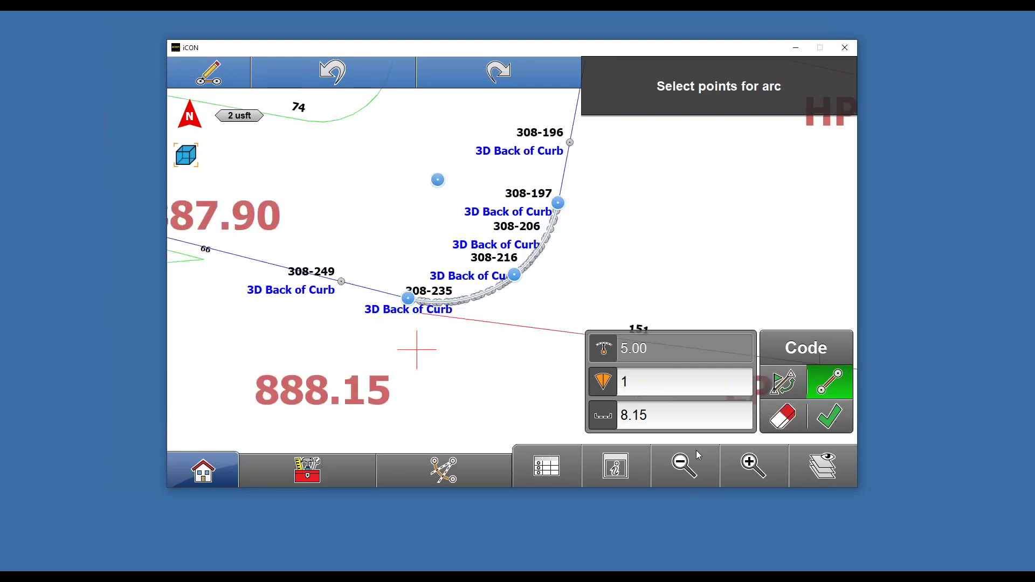
Step: Create a code named "5ft rad" with the dark blue diamond symbol and assign it to the arc
left_click(816, 349)
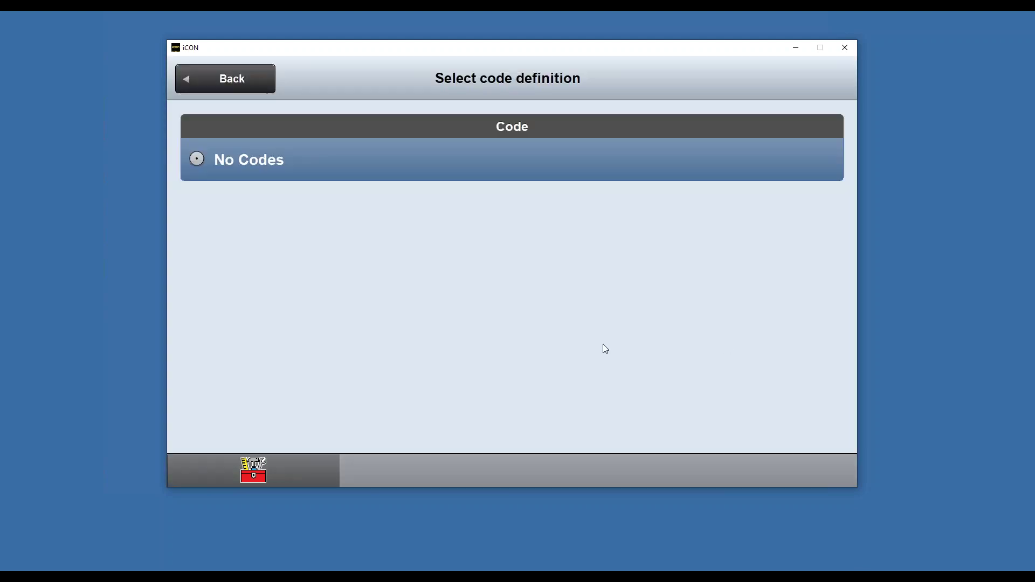
left_click(260, 477)
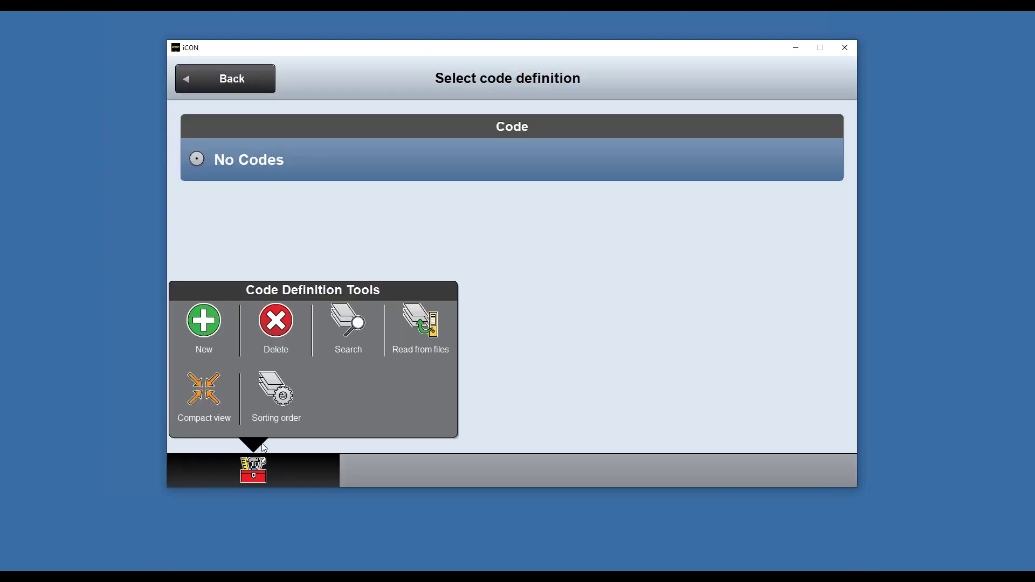
left_click(212, 324)
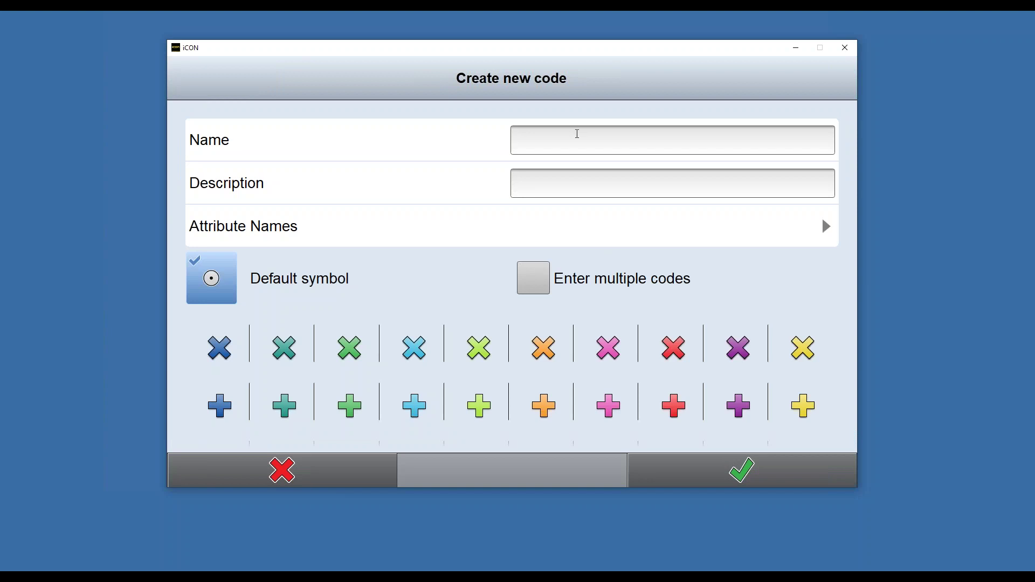
left_click(579, 139)
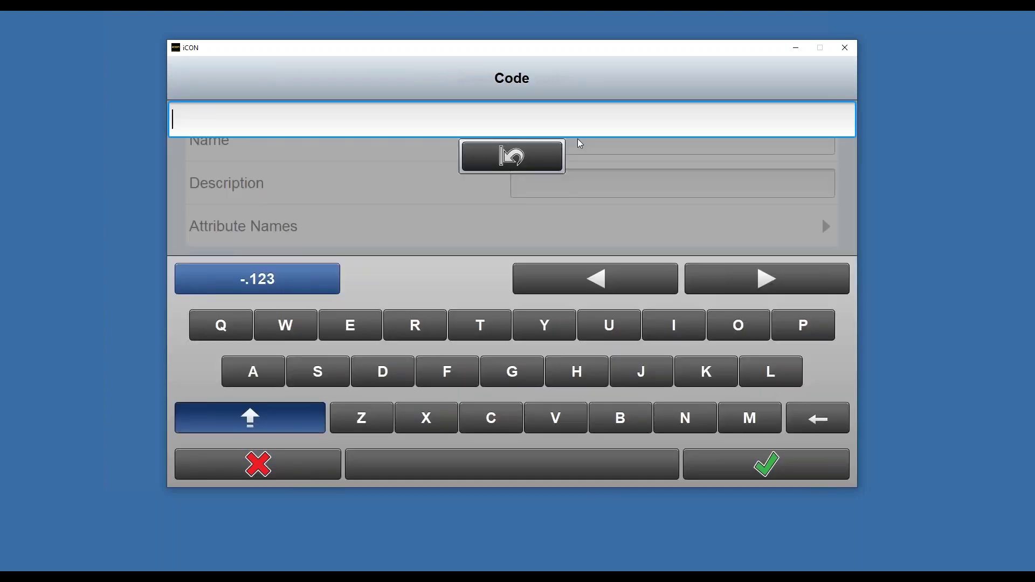
type("5ft rad")
left_click(777, 463)
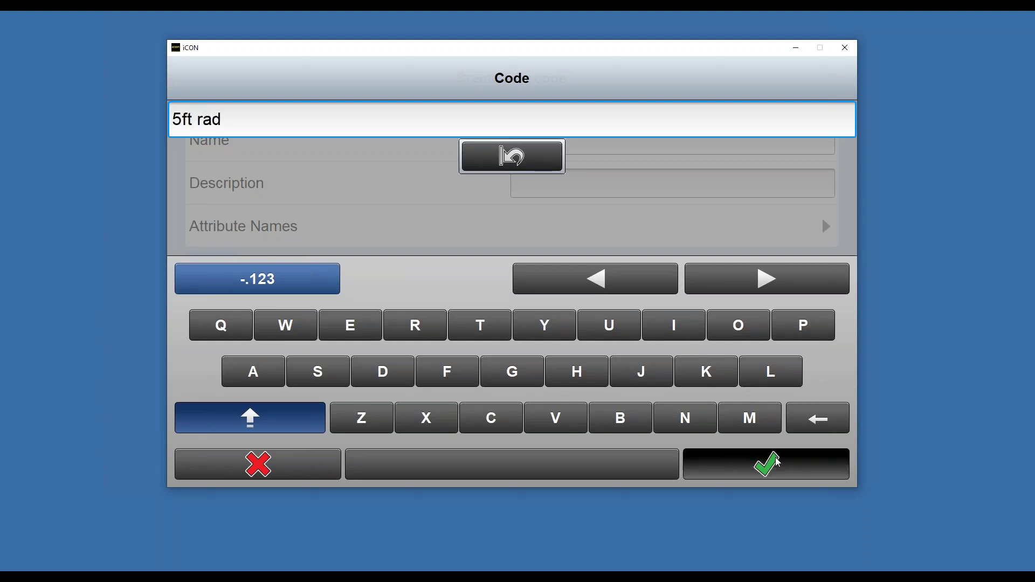
scroll(455, 330, "down", 2)
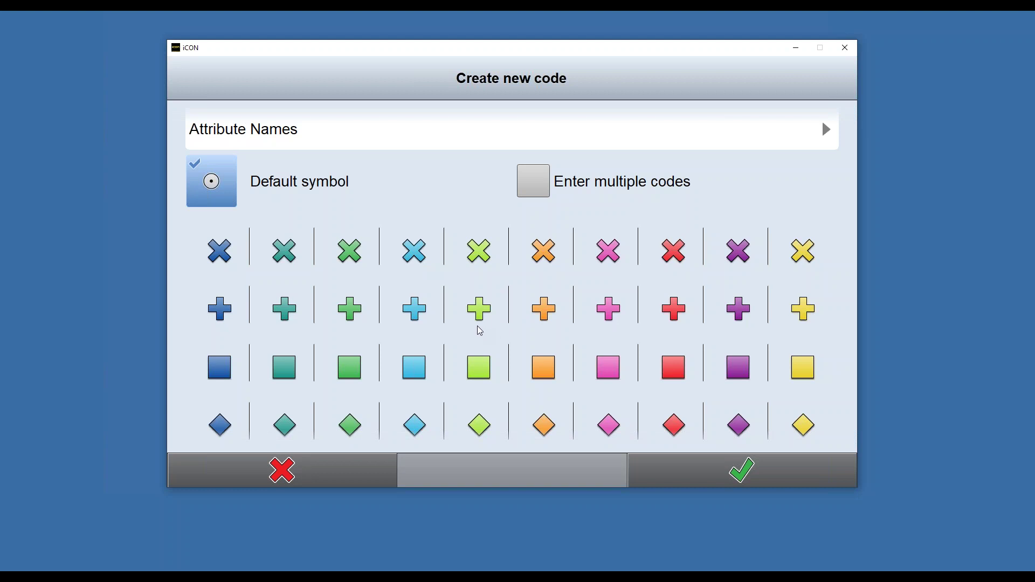
left_click(221, 426)
left_click(755, 473)
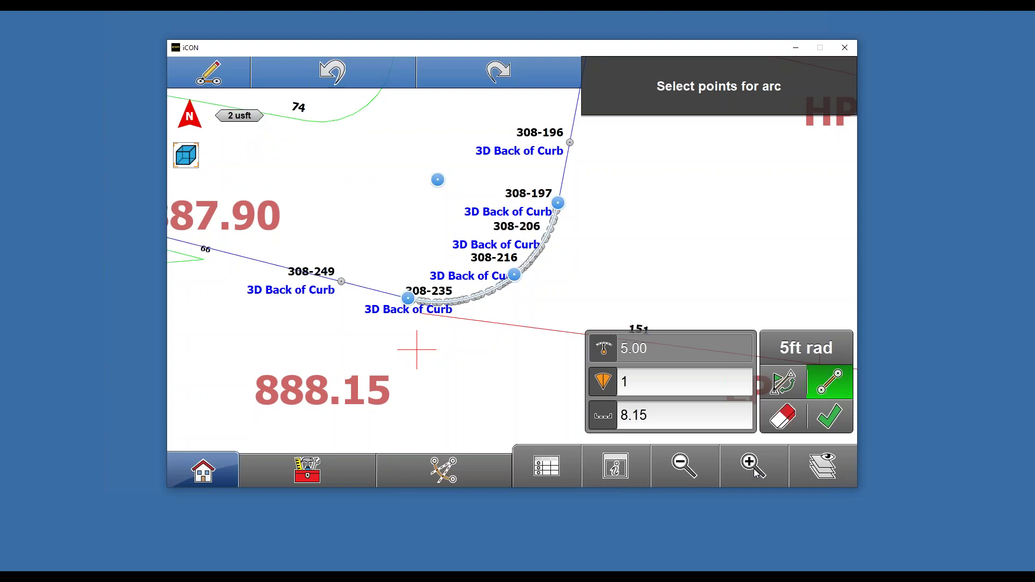
Step: Store the curb arc between 308-197 and 308-248 together with its "5ft rad" radius point
left_click(831, 426)
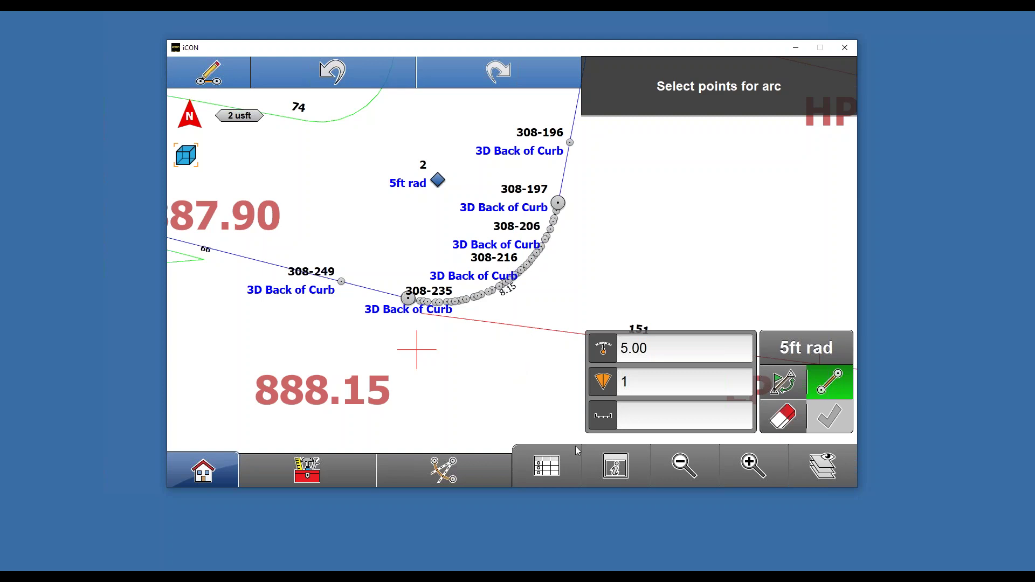
left_click(685, 468)
left_click(684, 468)
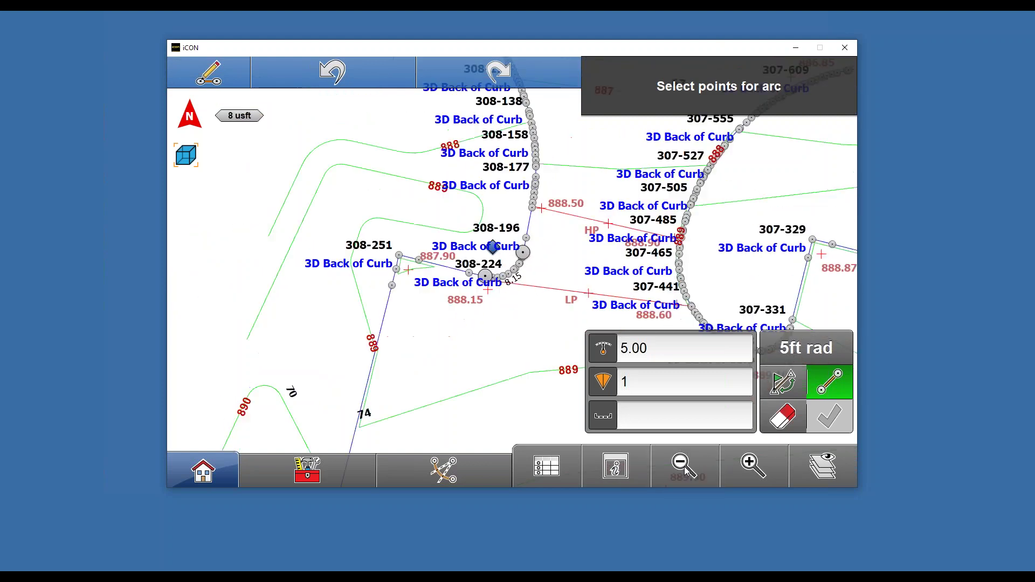
left_click_drag(503, 352, 284, 243)
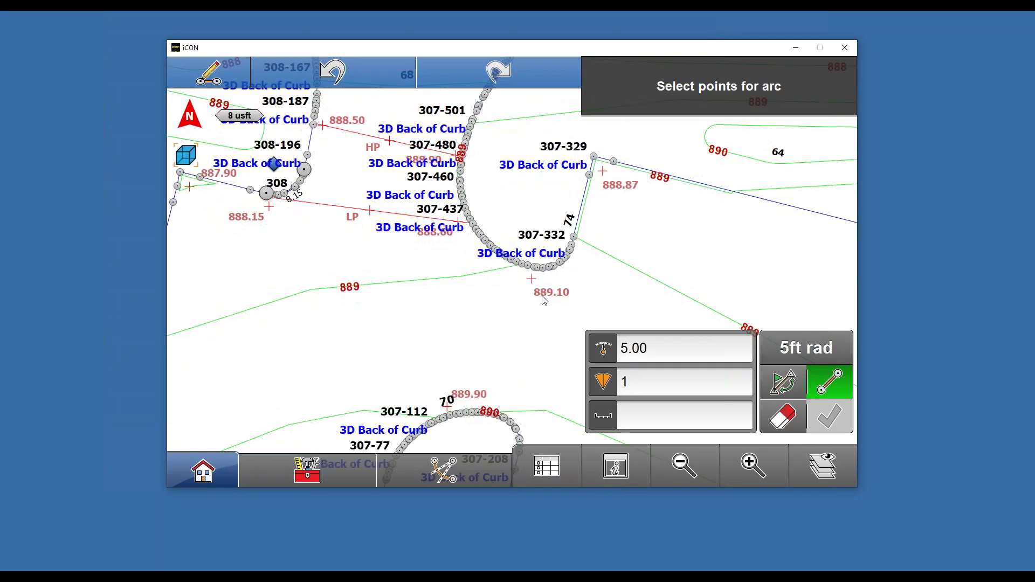
left_click_drag(539, 303, 563, 347)
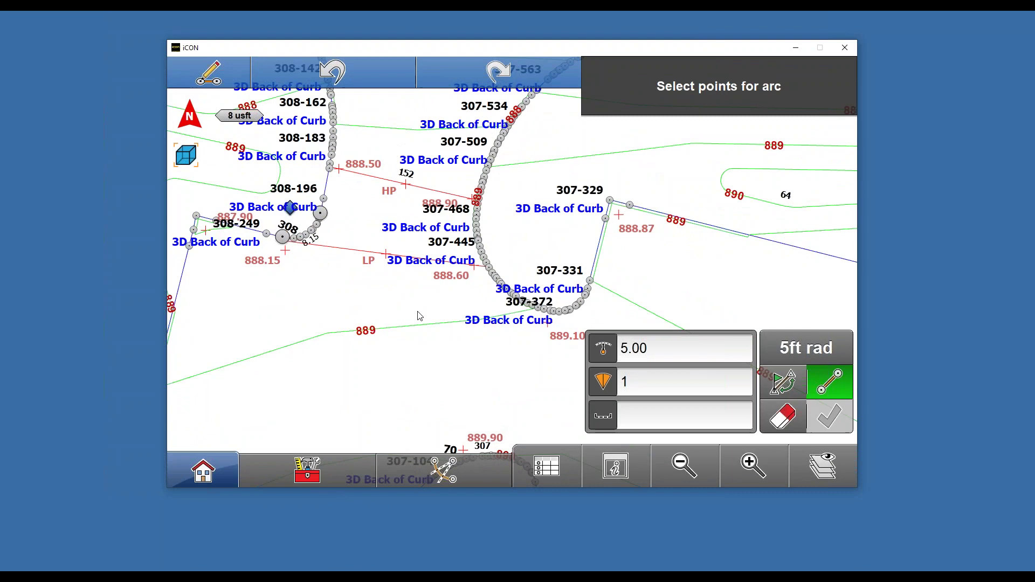
left_click_drag(352, 290, 545, 357)
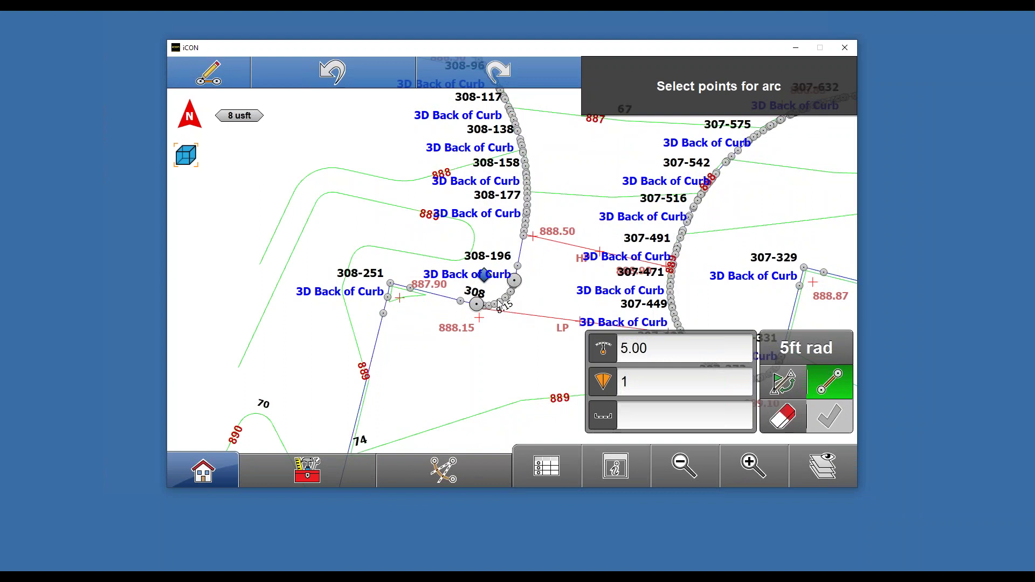
Step: Leave the sketching function and switch to the Stakeout application
left_click(477, 305)
left_click(227, 478)
left_click(364, 204)
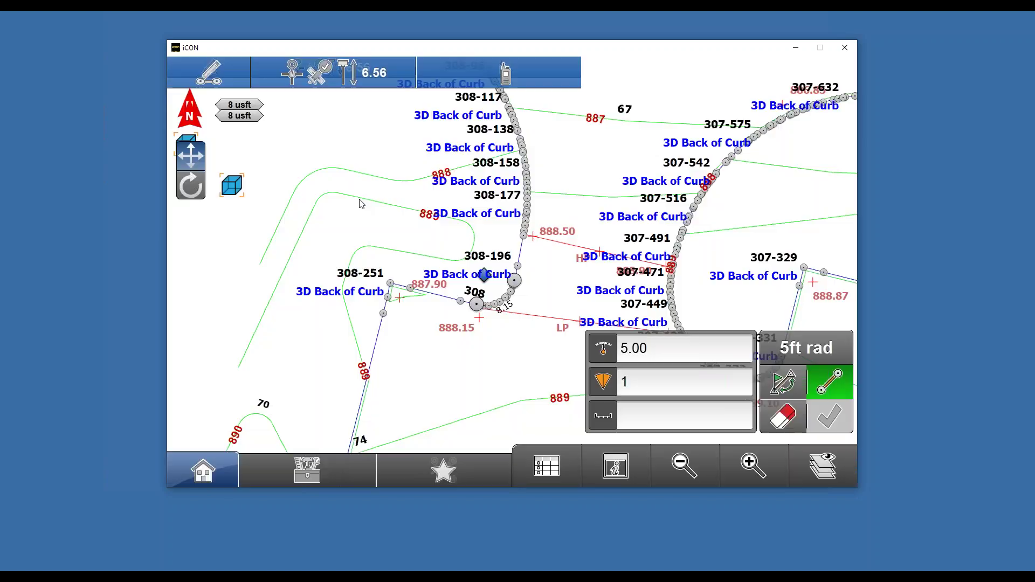
Step: Select the sketched arc 308-197->308-248 as the stakeout element and open Divide & Offset for it
left_click(749, 477)
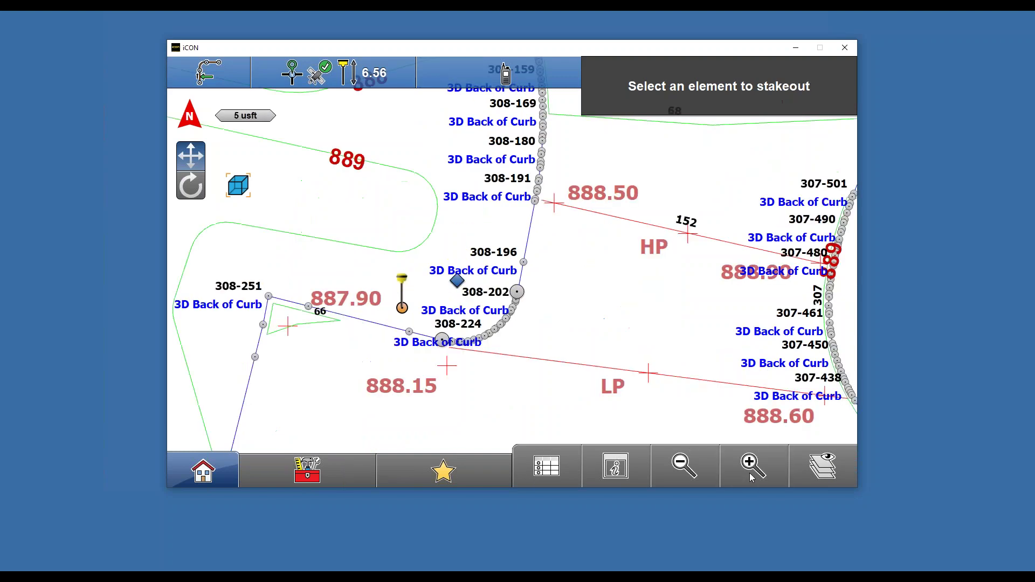
left_click(748, 477)
left_click_drag(627, 362, 573, 250)
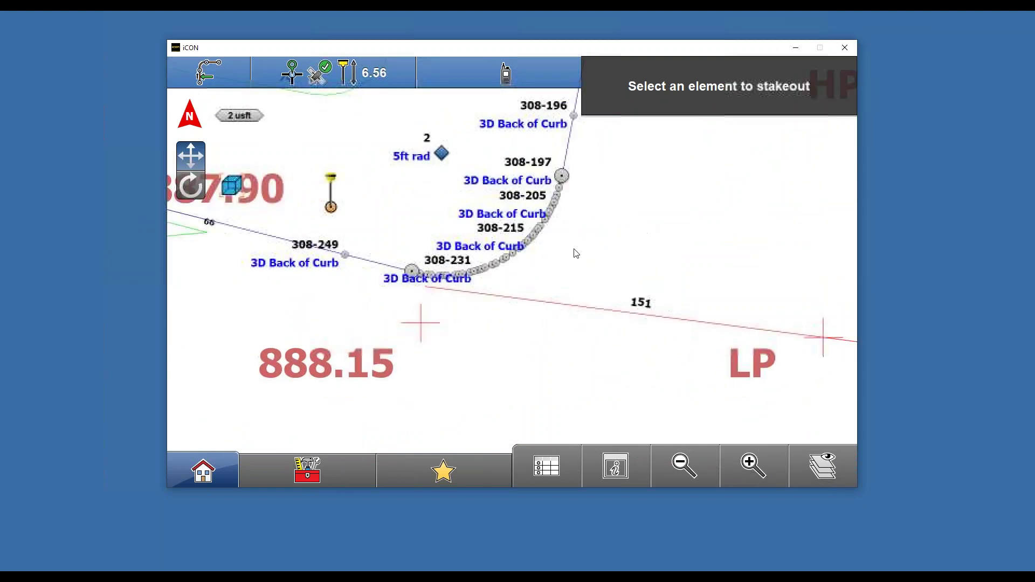
scroll(451, 278, "up", 2)
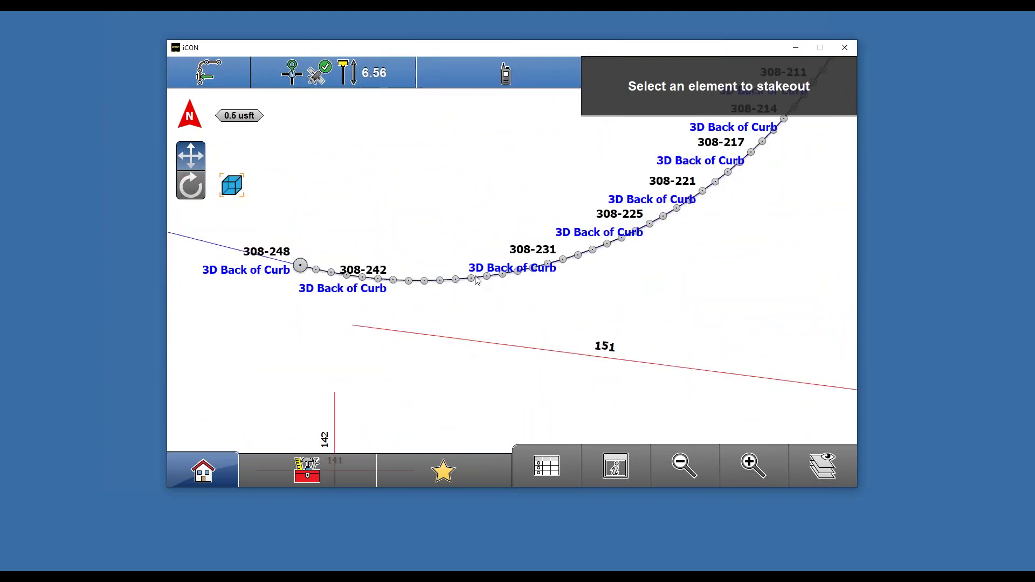
left_click(464, 284)
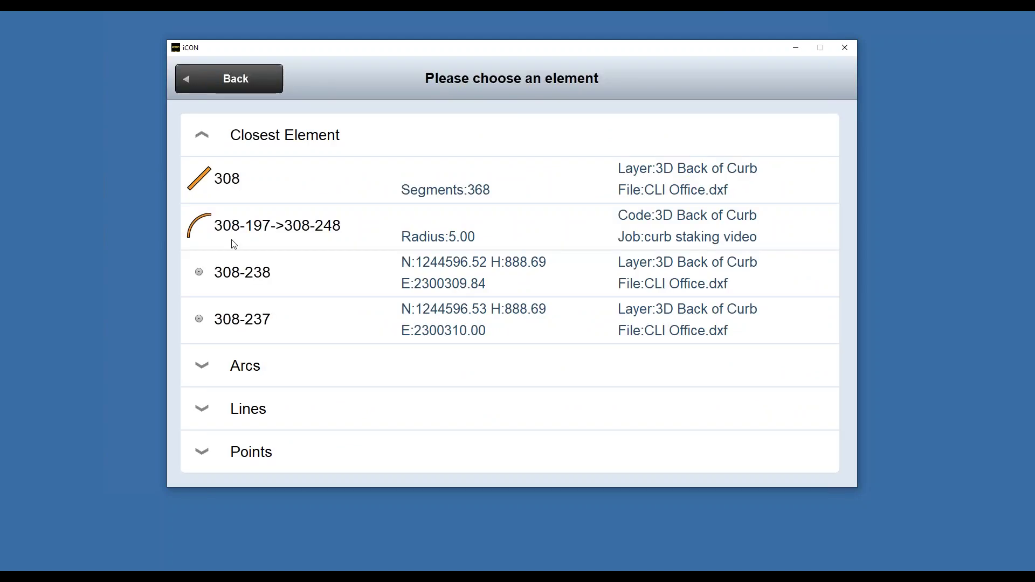
left_click(214, 226)
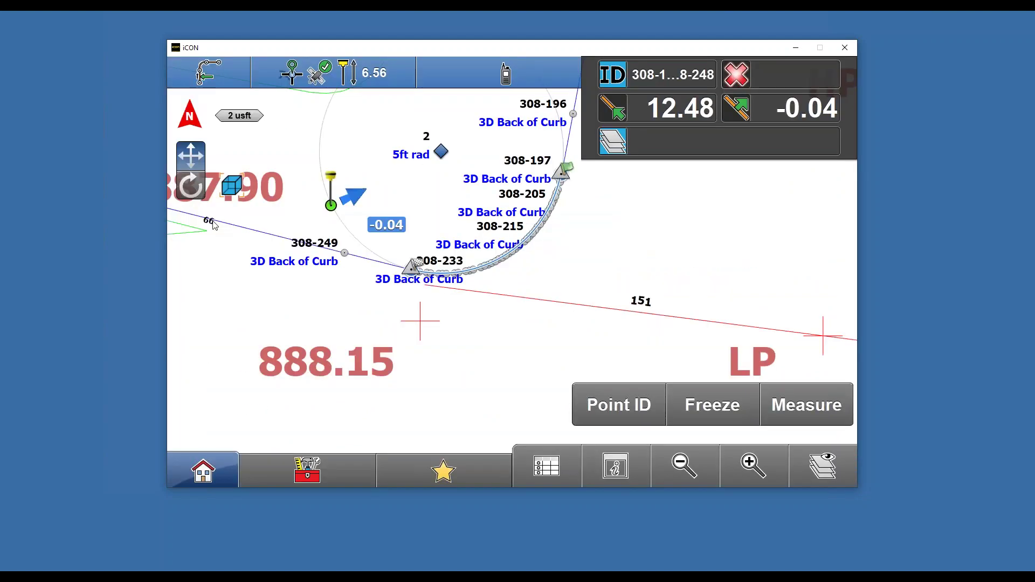
left_click(325, 480)
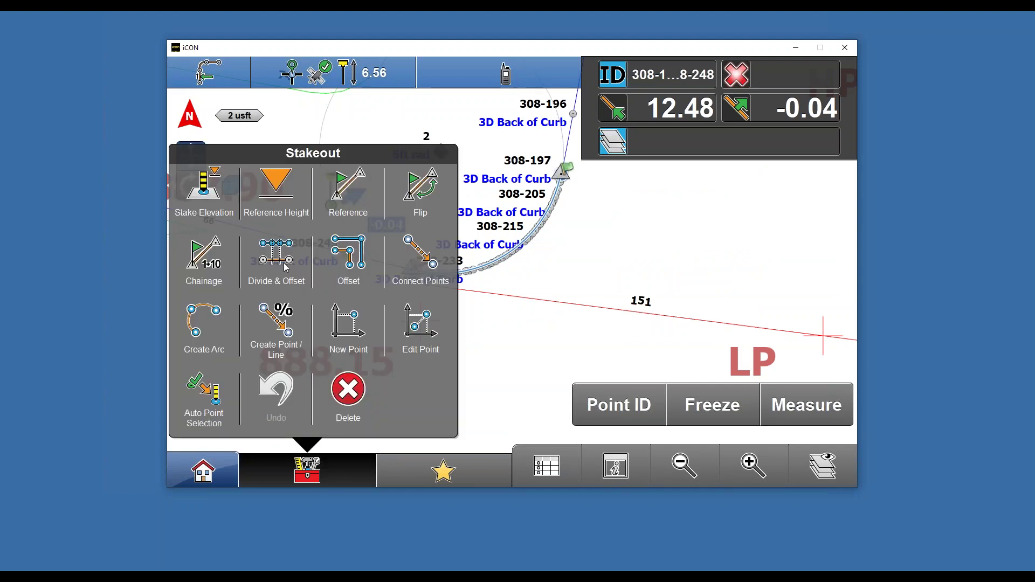
left_click(276, 254)
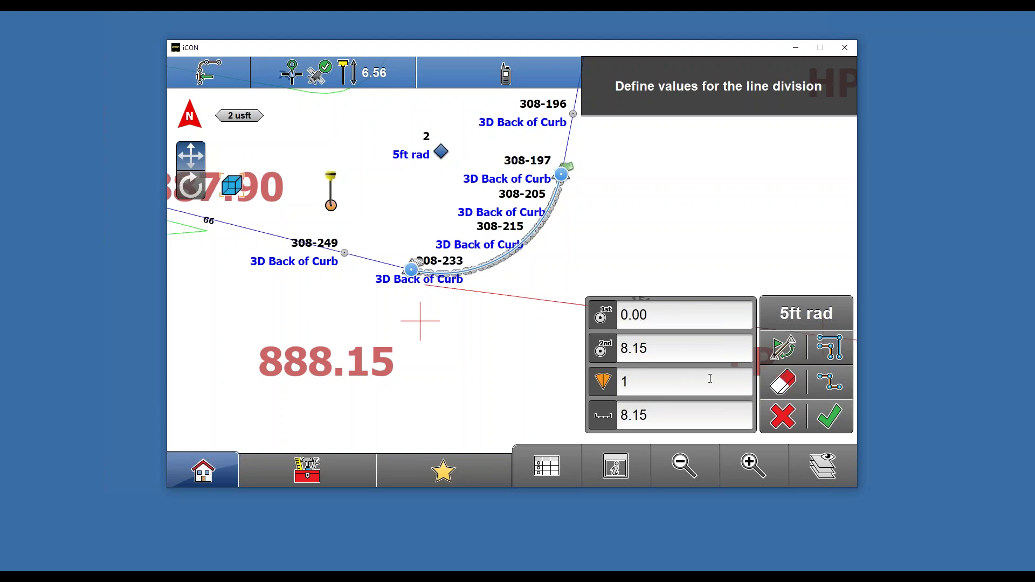
Step: Create a code named "2ft PC PT" with the dark blue X symbol and assign it to the divided points
left_click(802, 323)
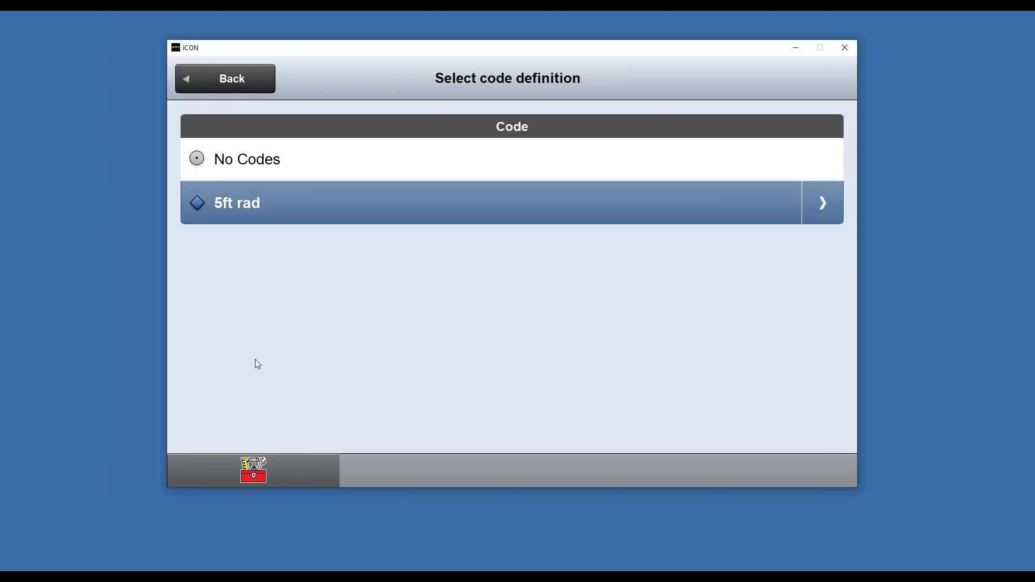
left_click(261, 463)
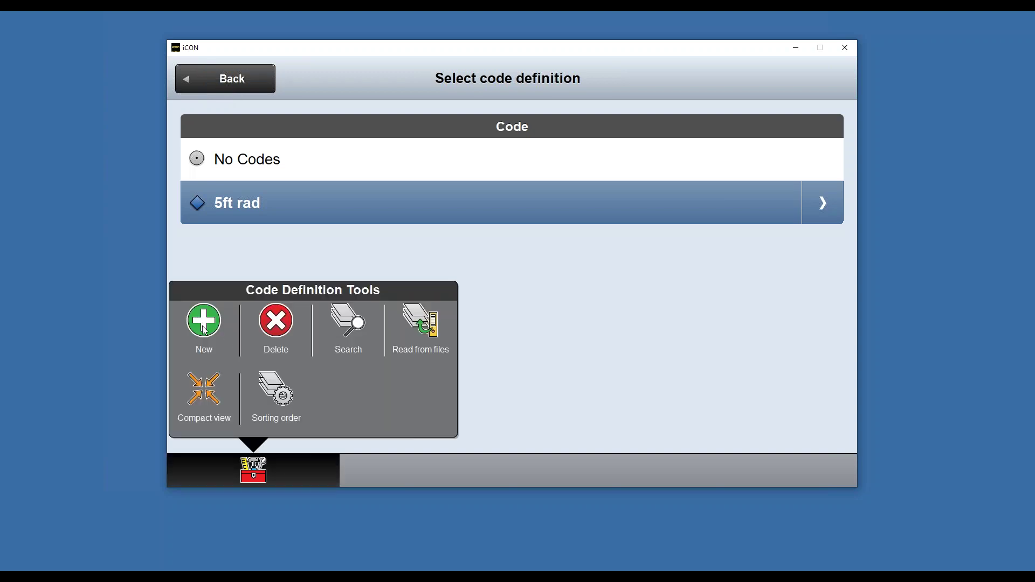
left_click(206, 330)
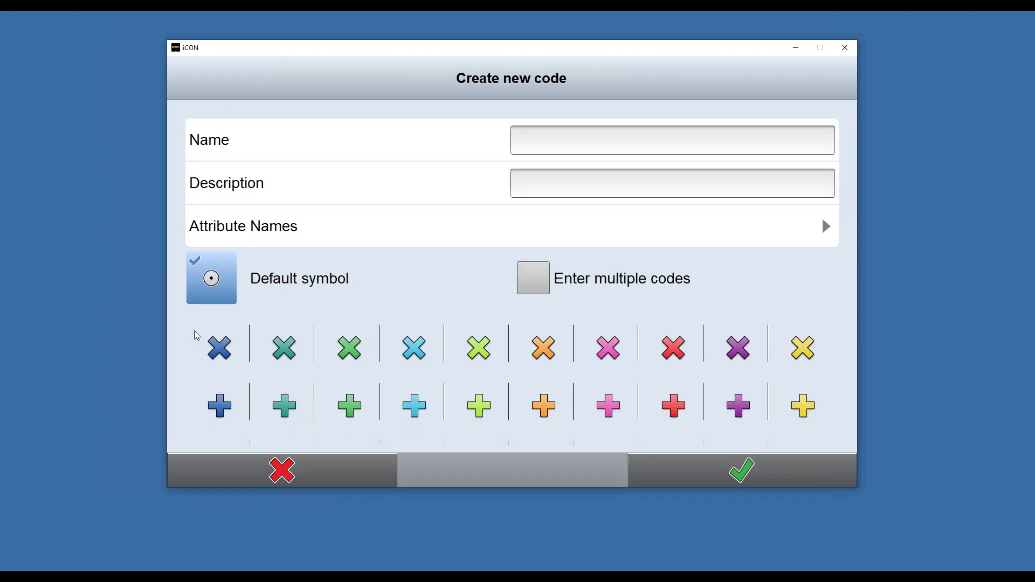
left_click(571, 142)
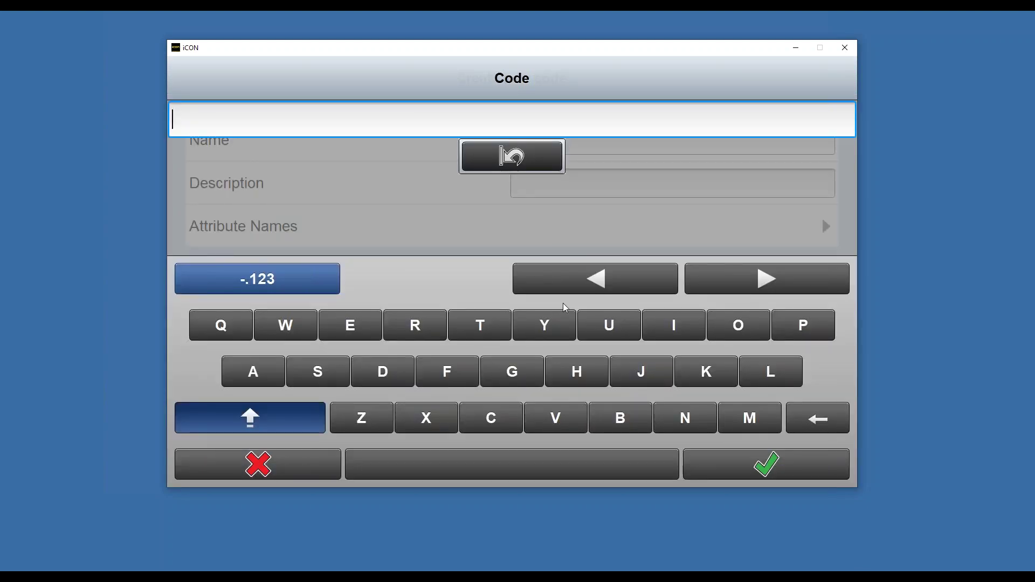
type("2")
type("ft")
type("ft PC")
type(" PT")
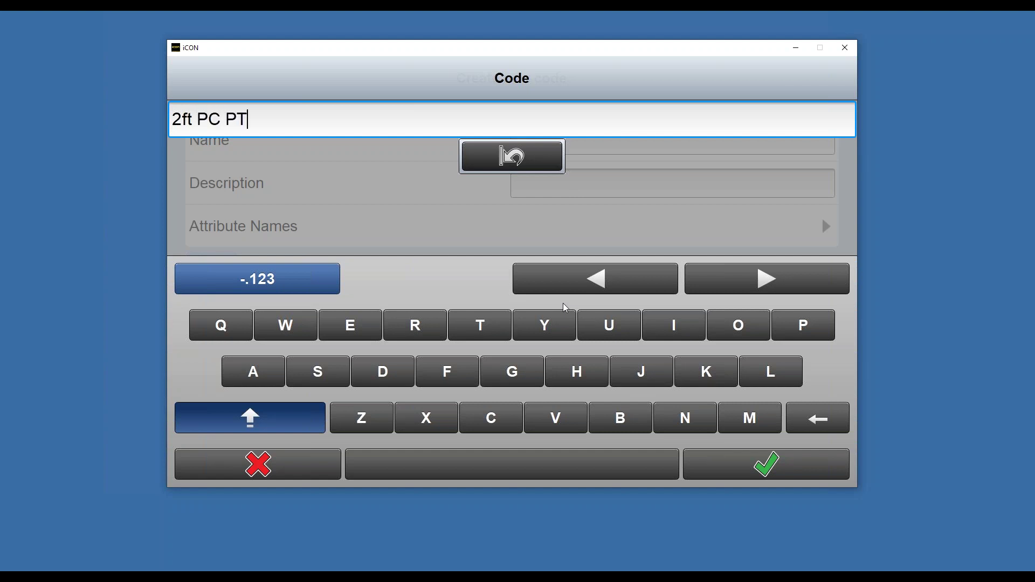
left_click(769, 476)
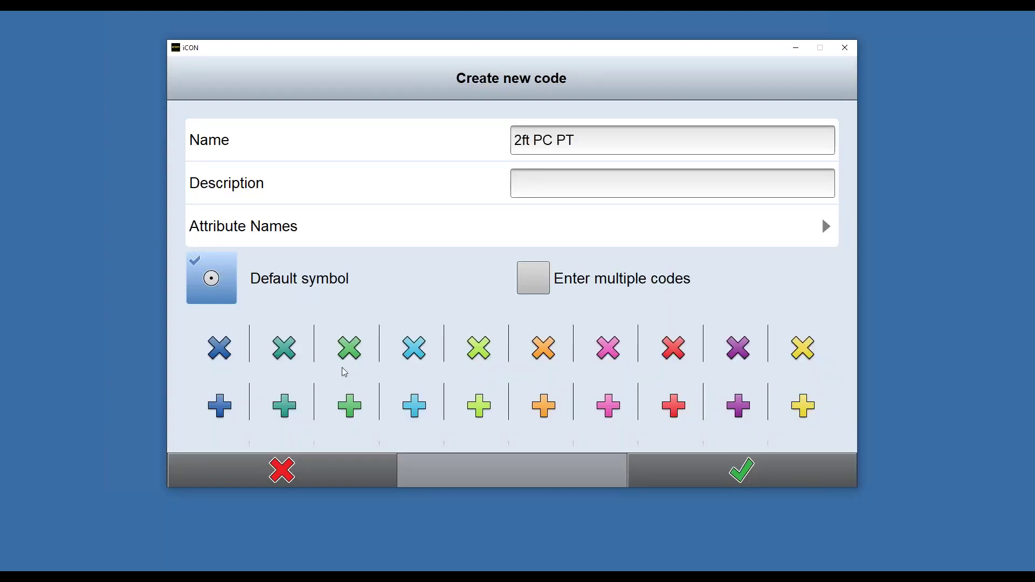
left_click(221, 349)
left_click(727, 485)
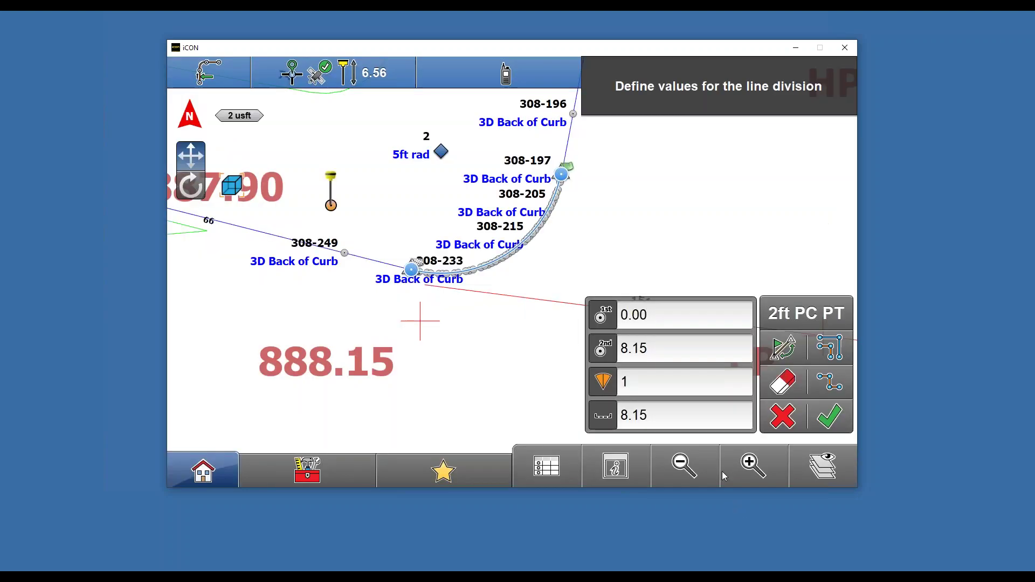
Step: Offset the arc's two end points by 2.00 ft and store them without creating a stakeout point list
left_click(834, 352)
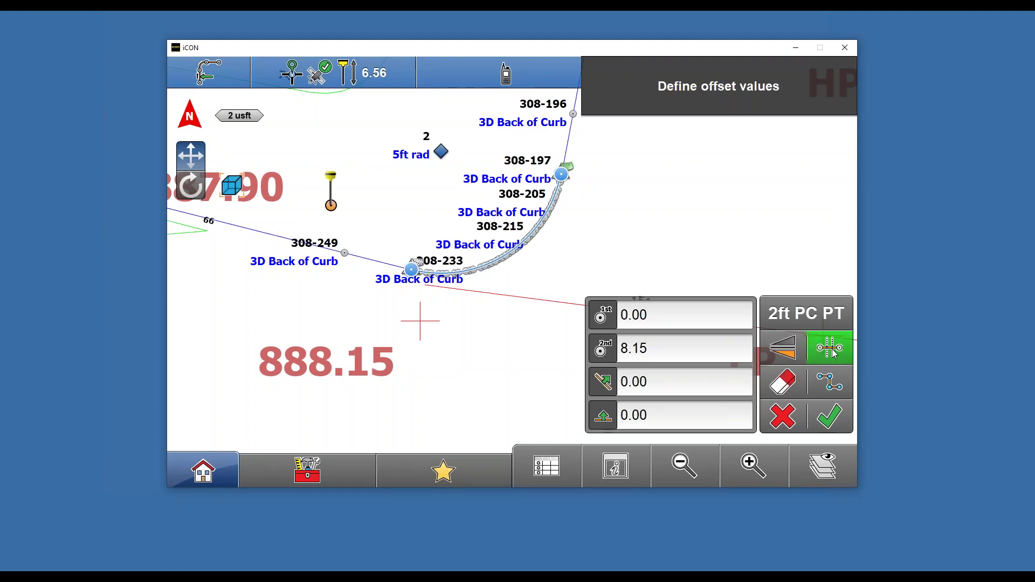
left_click(644, 383)
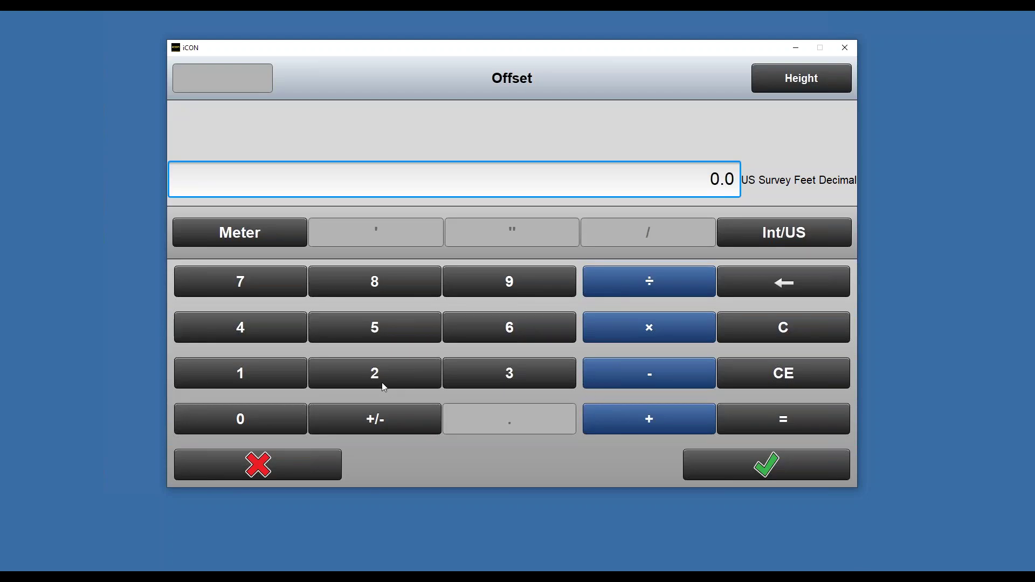
left_click(384, 387)
left_click(707, 458)
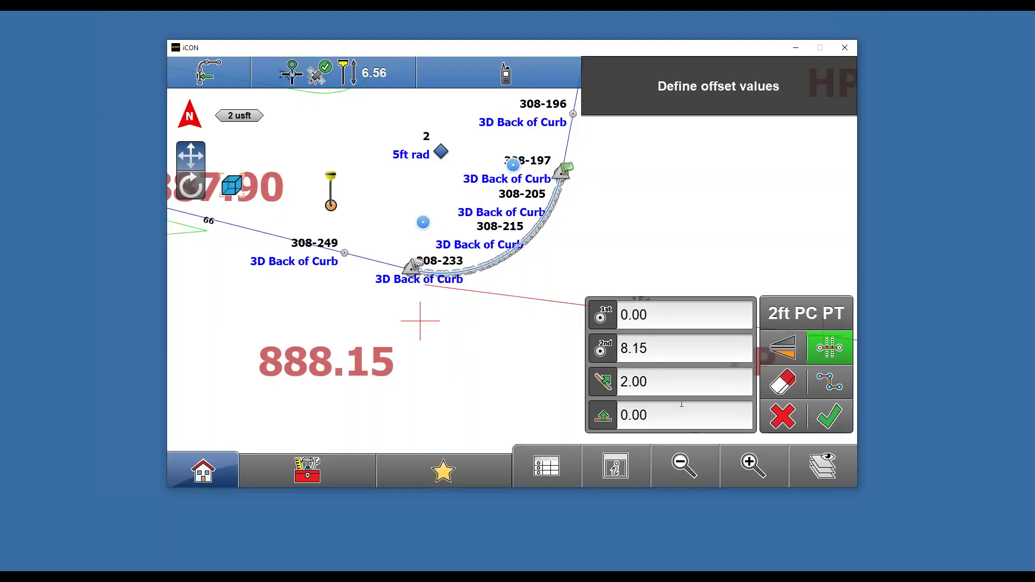
left_click(835, 429)
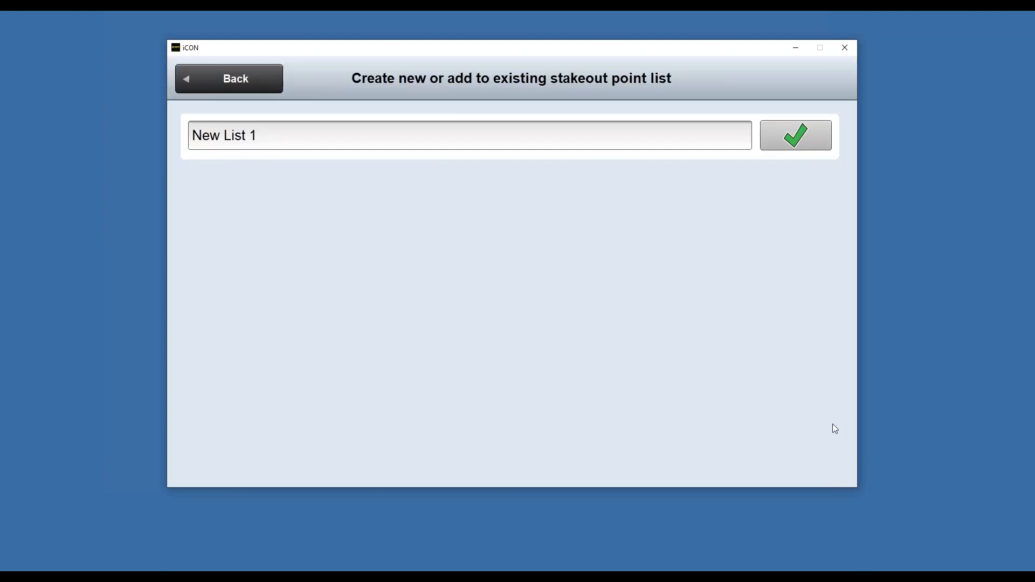
left_click(254, 81)
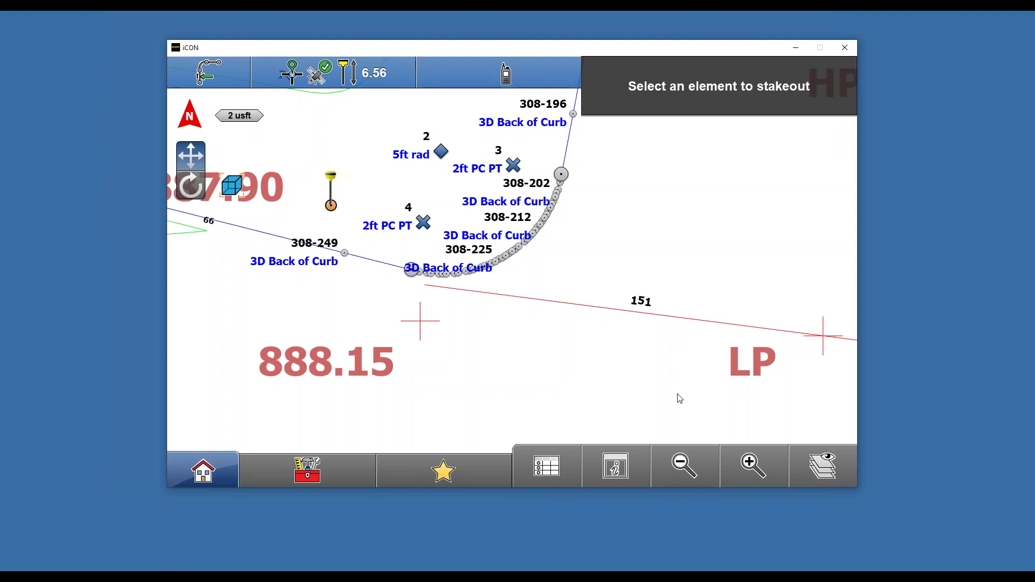
Step: Select the 3D Back of Curb line 308 on the straight above 308-196 and open Divide & Offset for it
left_click_drag(615, 360, 698, 337)
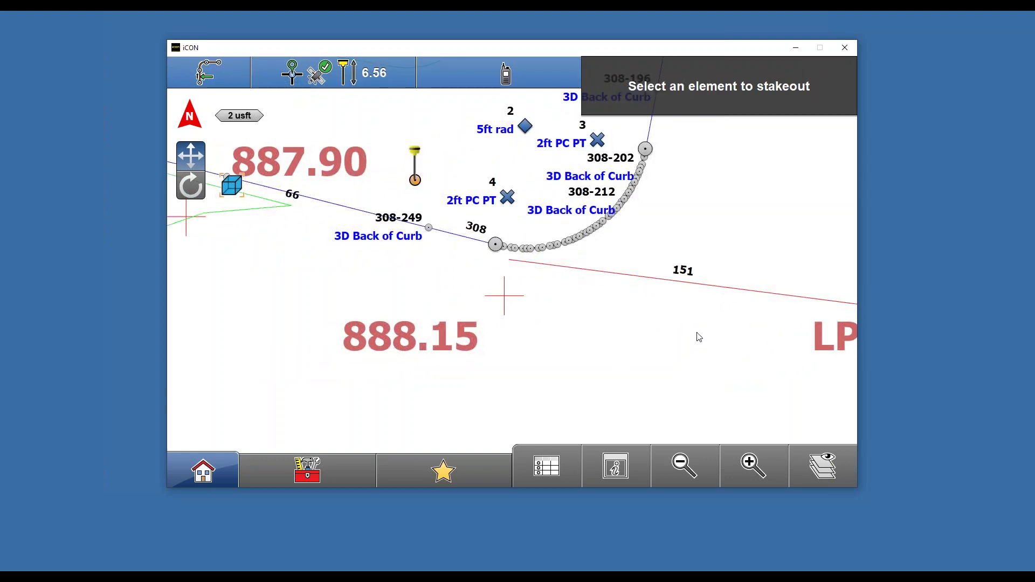
left_click(690, 467)
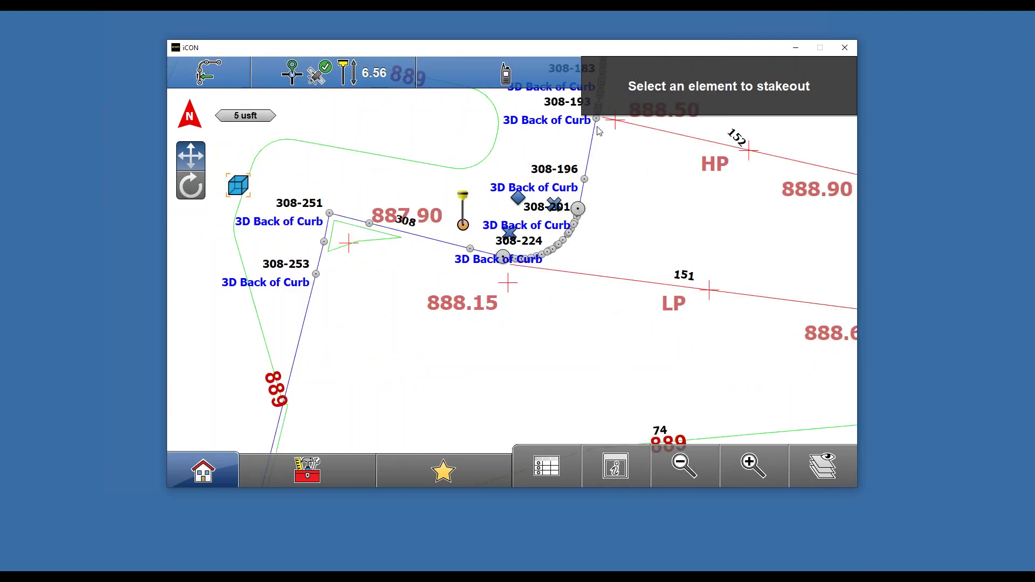
left_click_drag(634, 162, 582, 255)
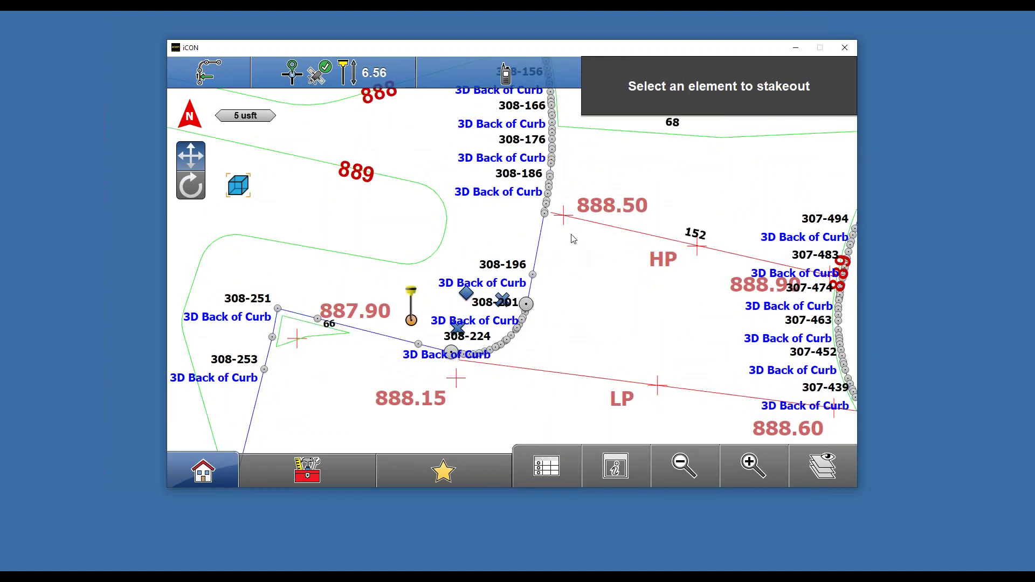
left_click(541, 247)
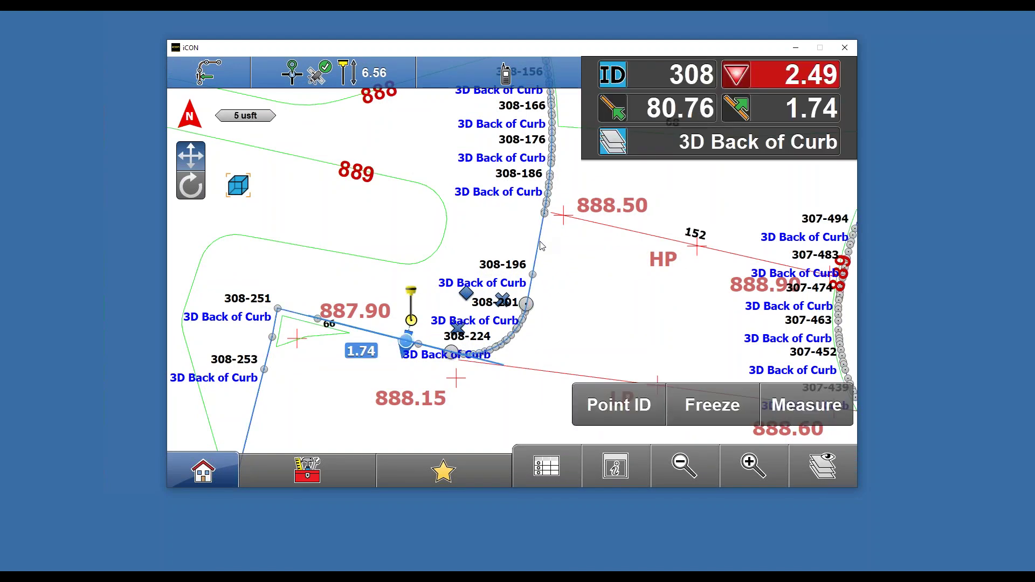
left_click(305, 472)
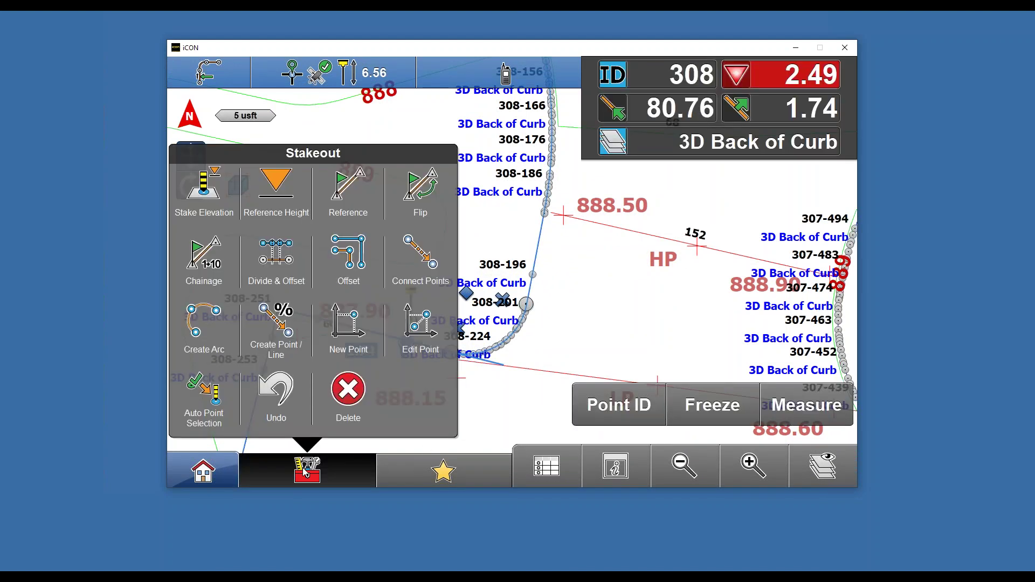
left_click(277, 255)
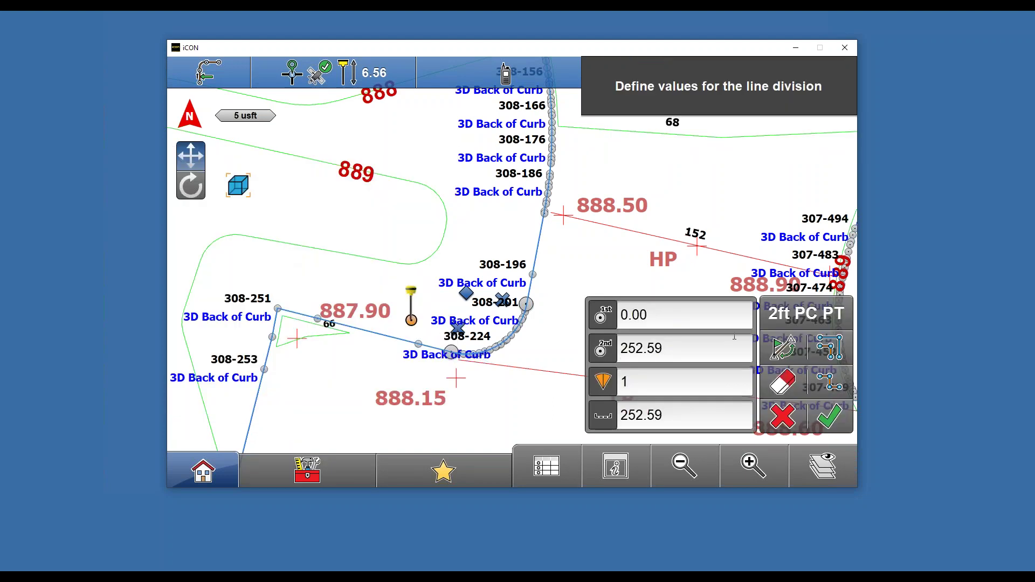
Step: Create a code named "2ft BOC" with the dark blue asterisk symbol and assign it to the divided points
left_click(807, 313)
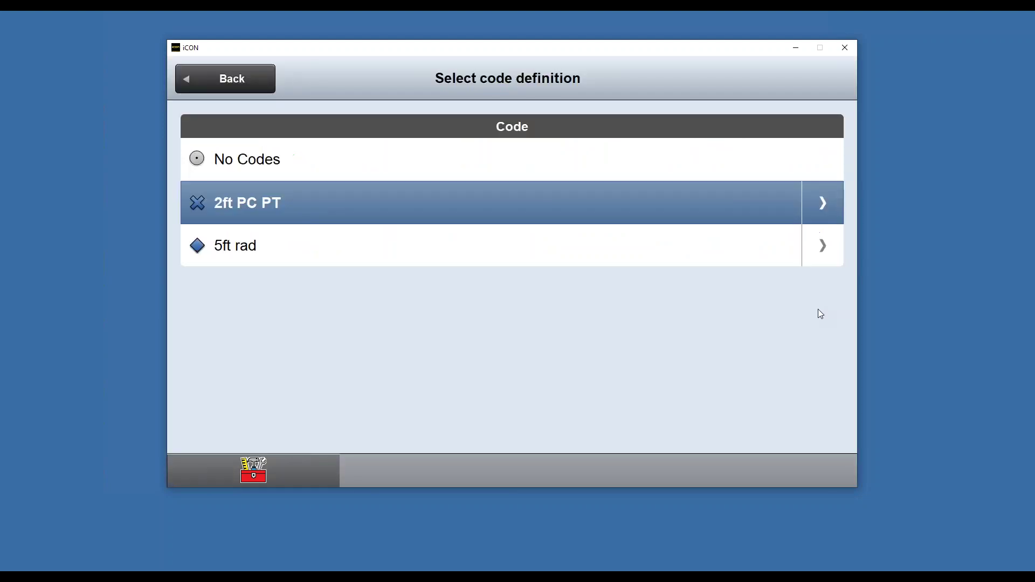
left_click(284, 465)
left_click(217, 357)
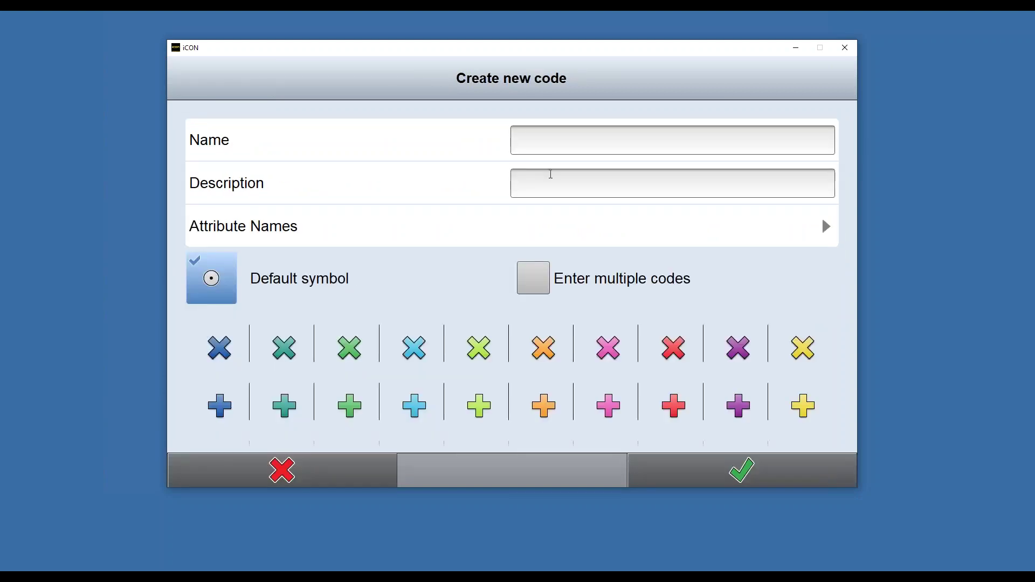
left_click(552, 145)
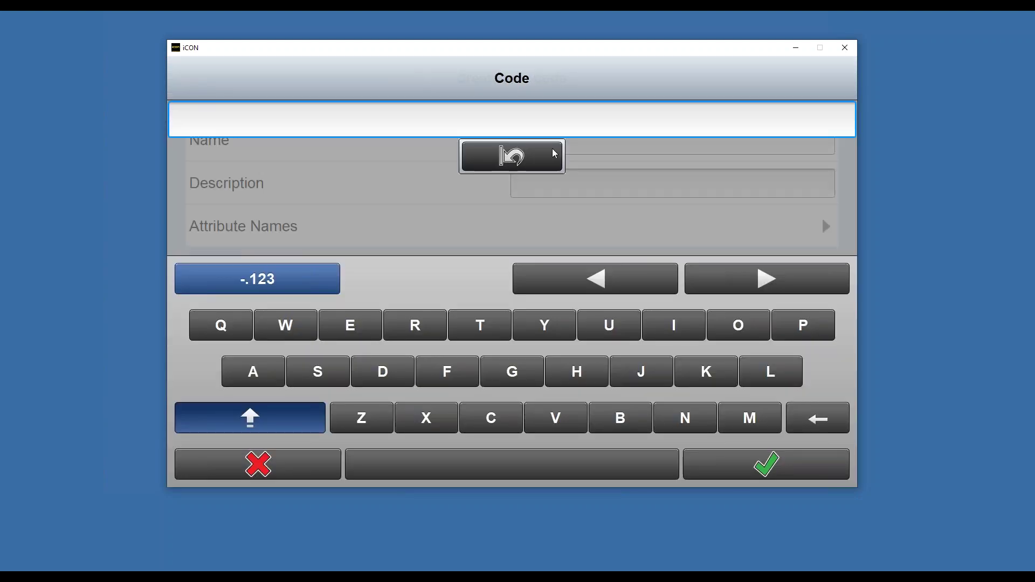
type("2ft BOC")
left_click(758, 461)
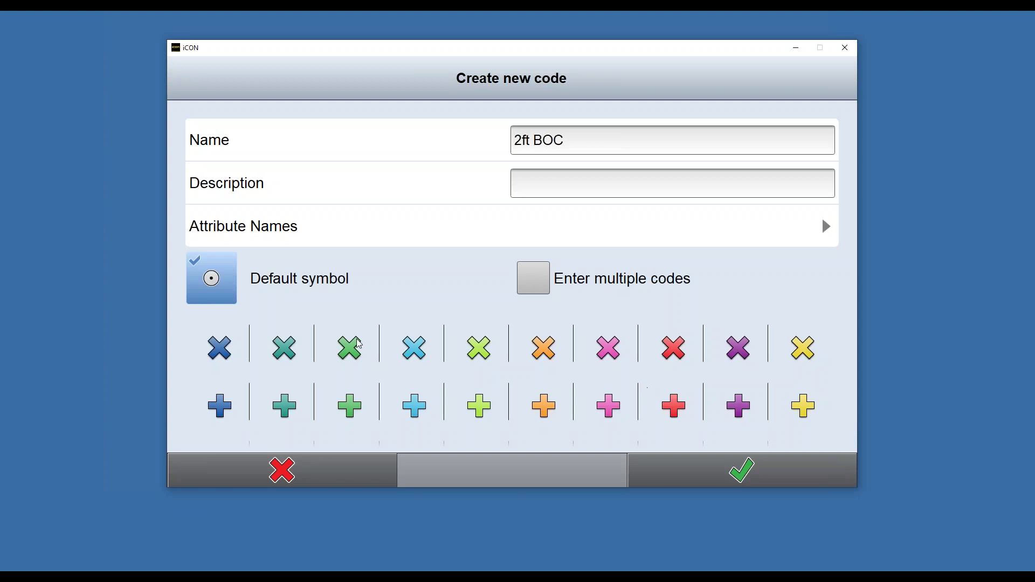
scroll(277, 353, "down", 3)
scroll(276, 355, "down", 2)
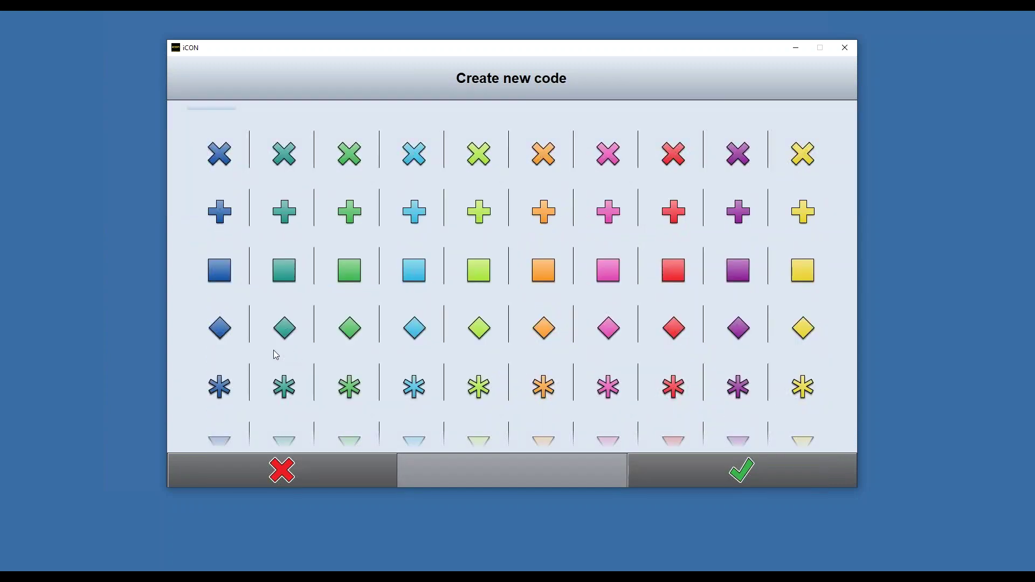
scroll(286, 365, "down", 1)
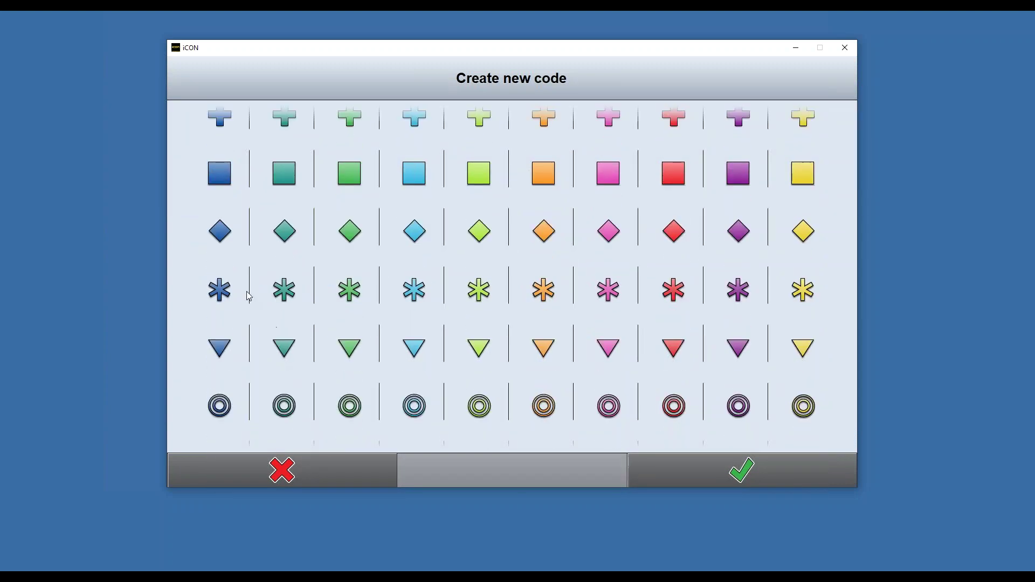
left_click(221, 291)
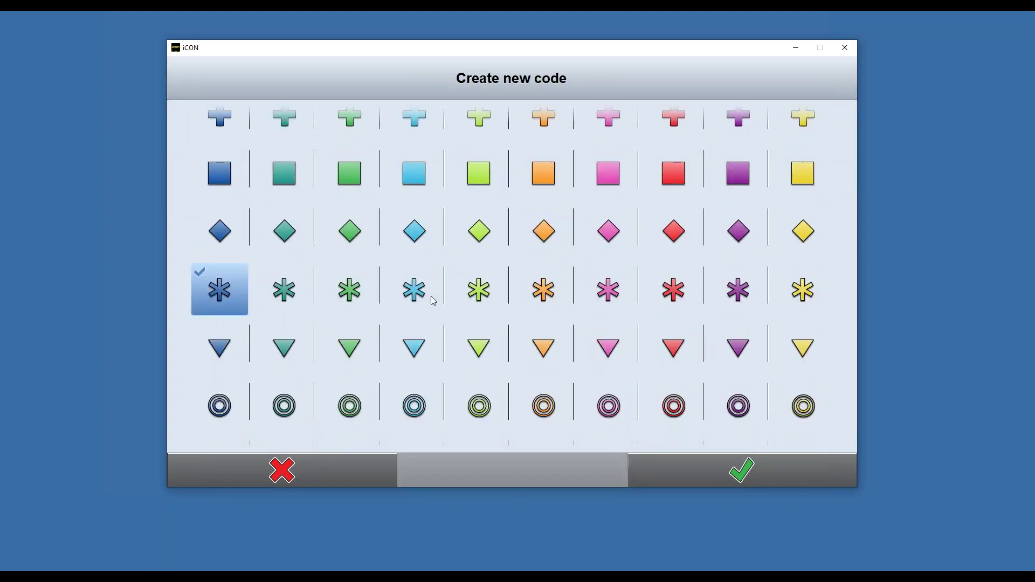
left_click(748, 474)
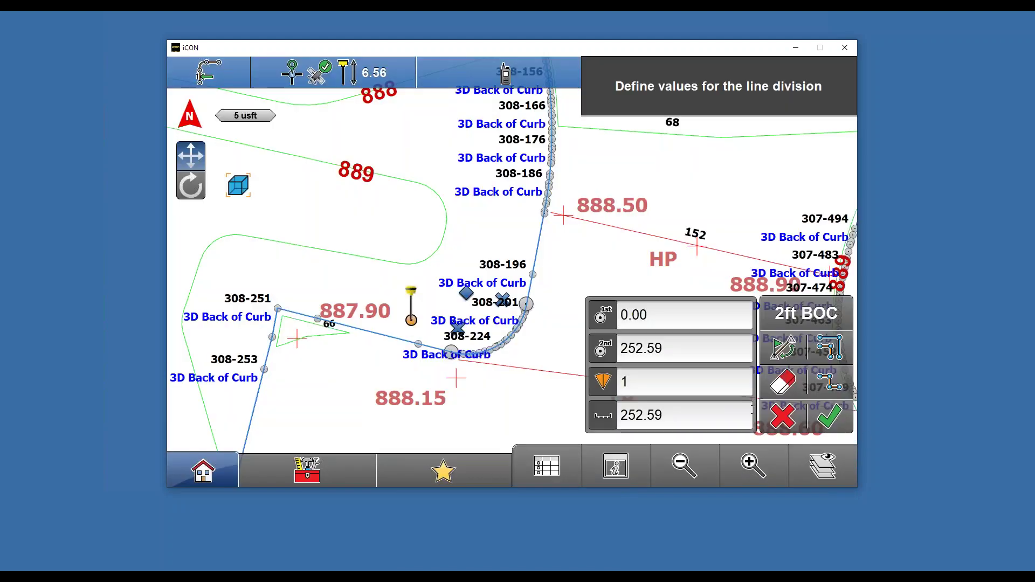
Step: Set the division interval along the 3D Back of Curb line to 25 ft
left_click(659, 415)
left_click(380, 373)
left_click(397, 325)
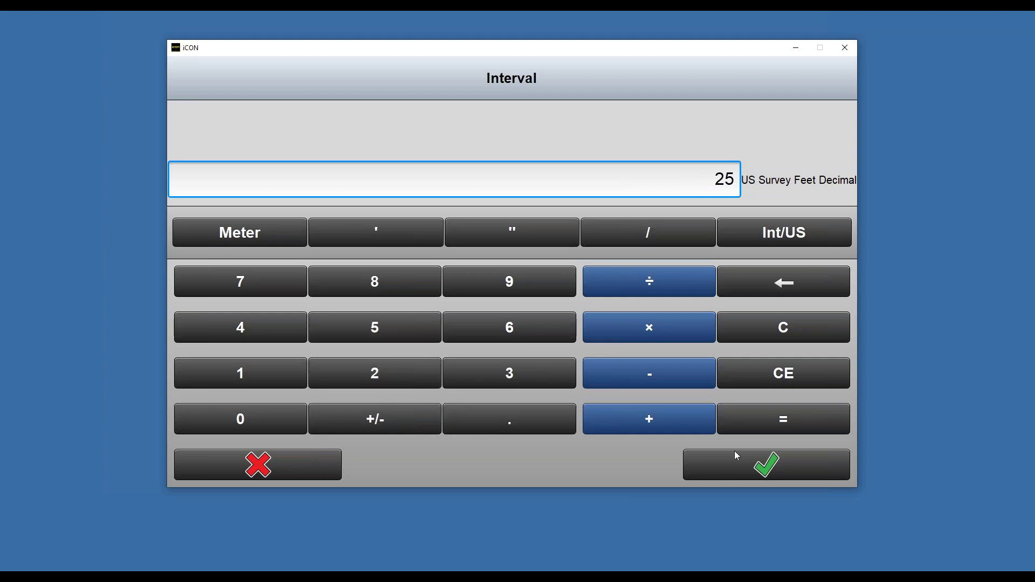
left_click(762, 473)
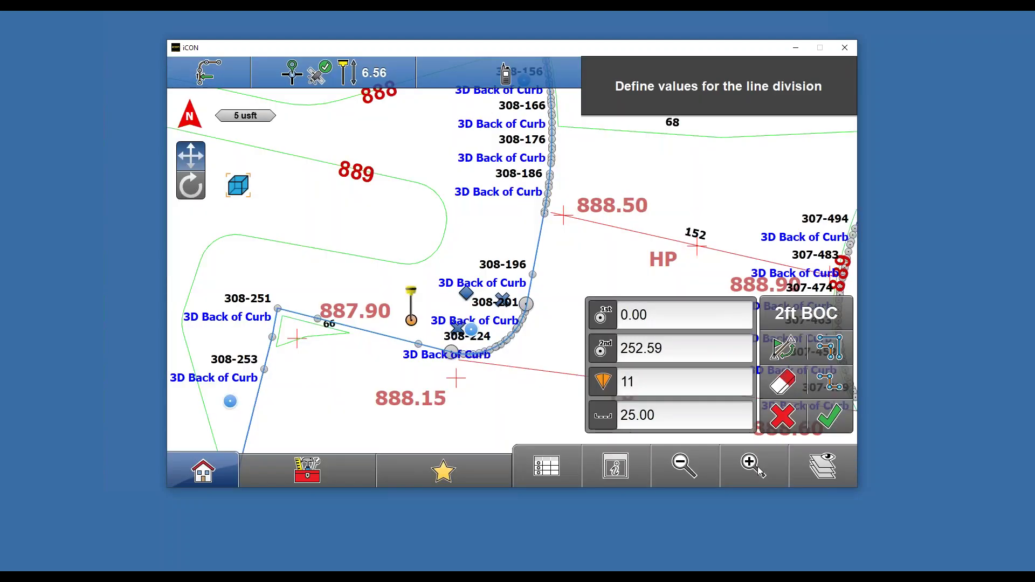
Step: Offset the divided back of curb points by 2.00 ft and store them without creating a stakeout point list
left_click(839, 349)
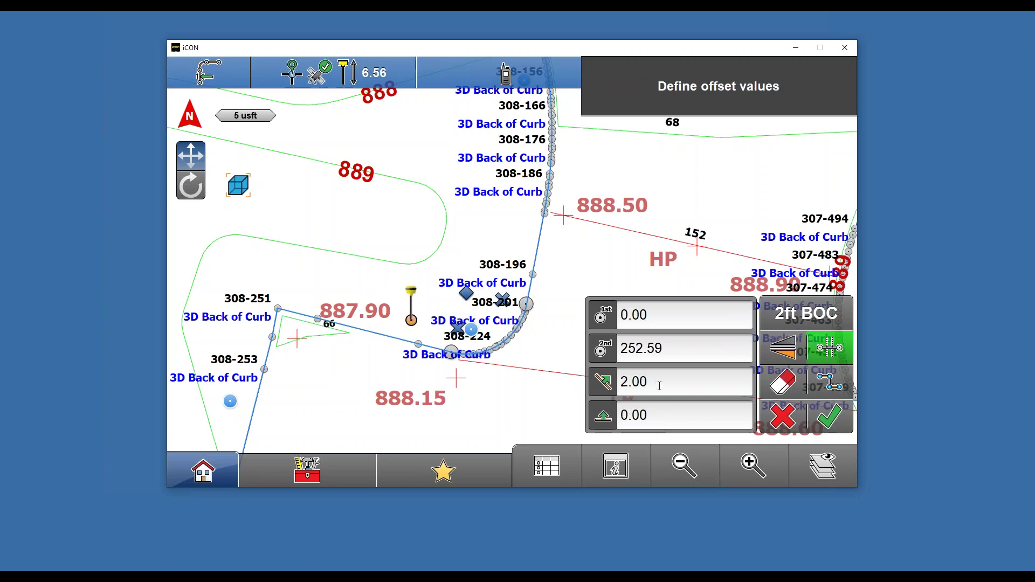
left_click(671, 464)
left_click_drag(469, 382, 477, 331)
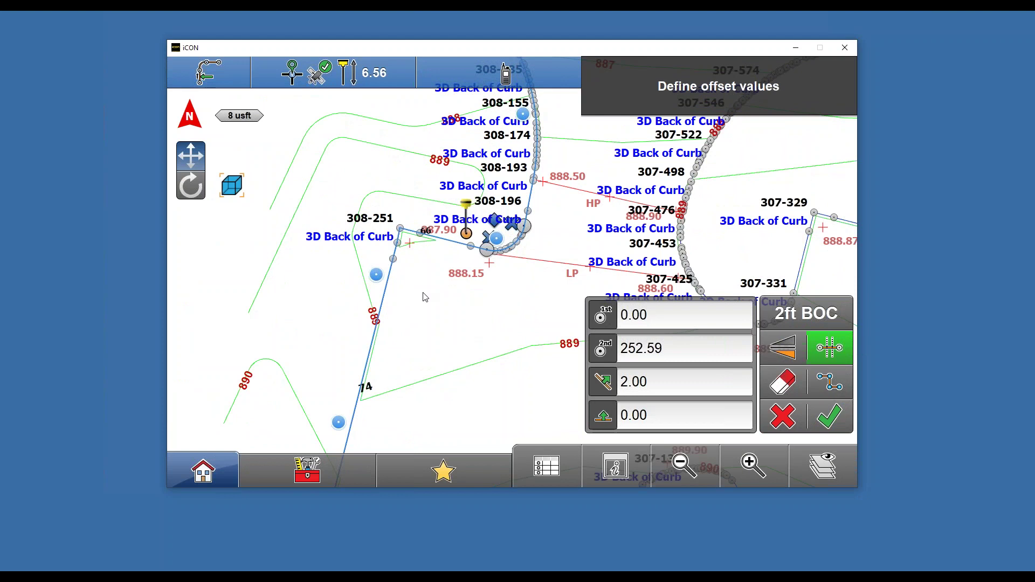
left_click(786, 353)
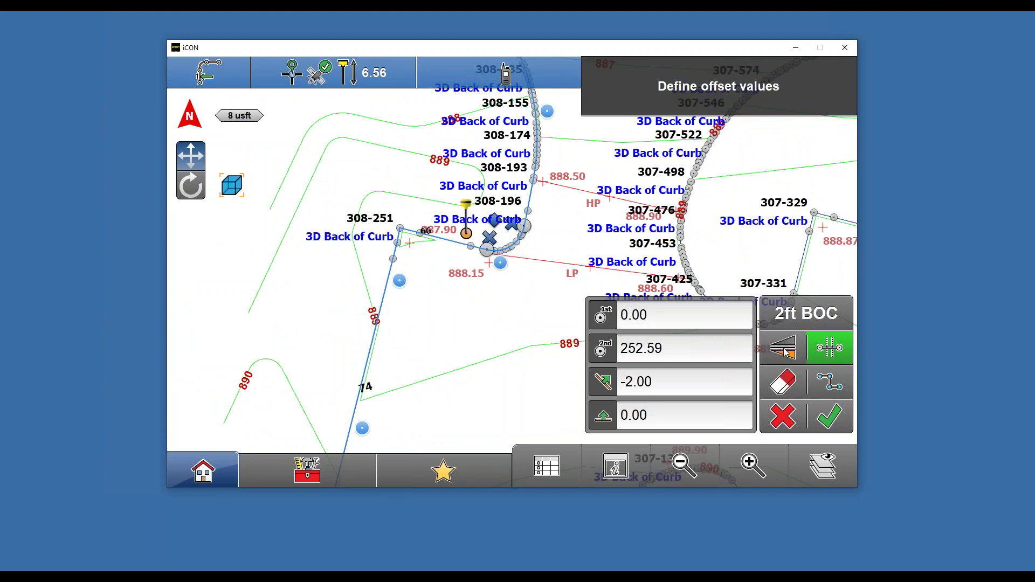
left_click(793, 350)
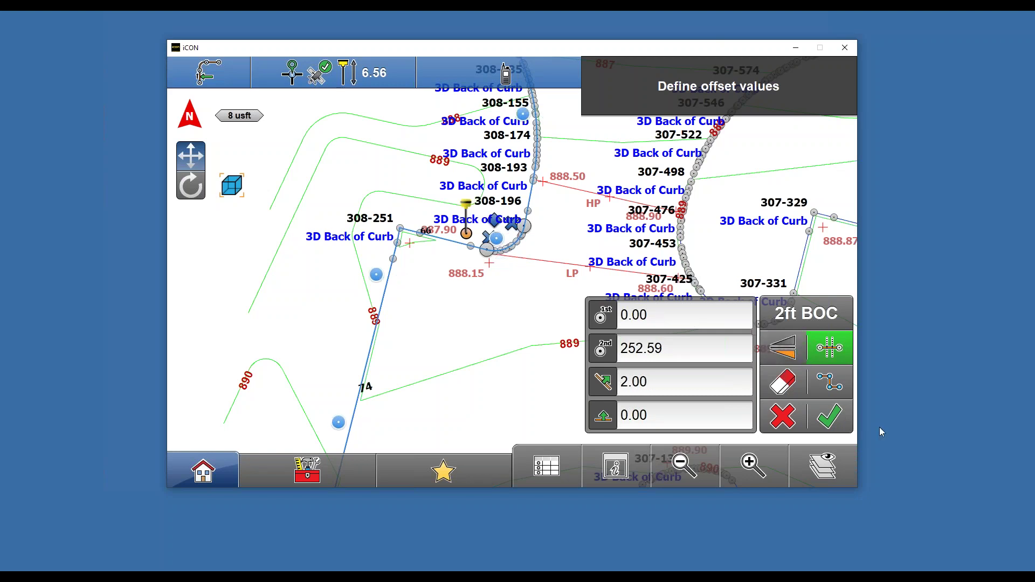
left_click(840, 421)
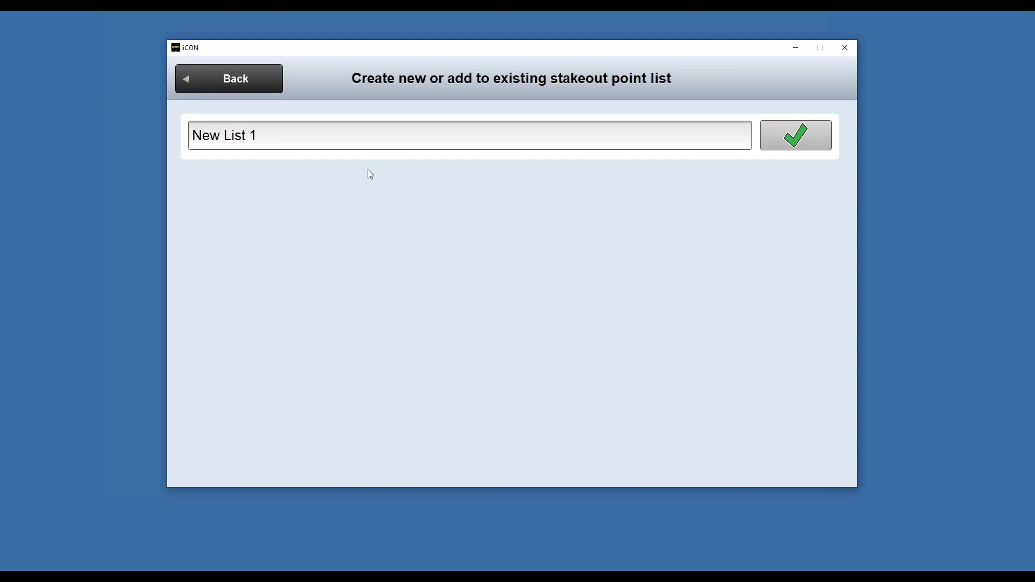
left_click(256, 81)
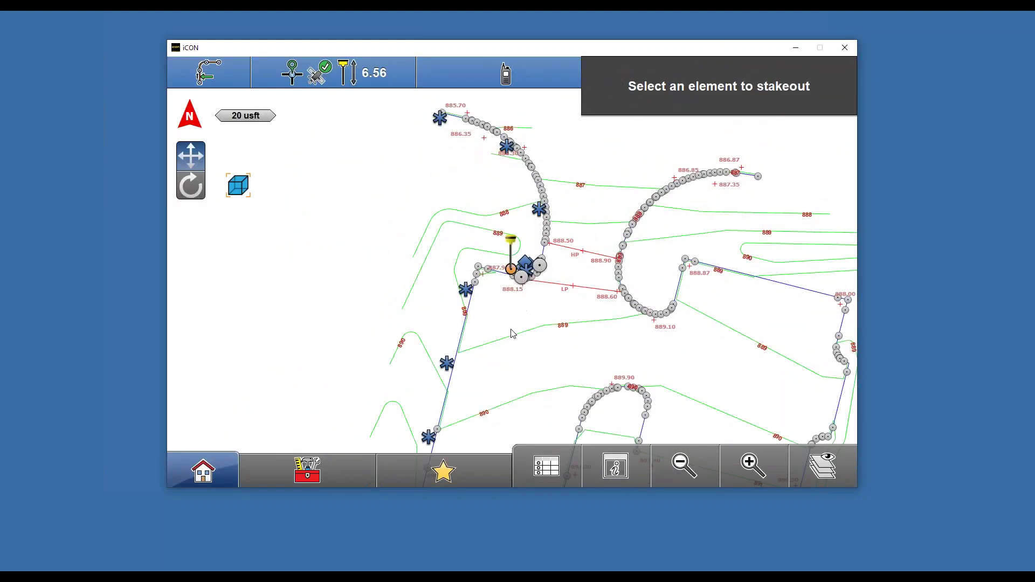
Step: Switch from Stakeout to the Sketching application and start the Line-Offset point creation tool near point 308-255
left_click_drag(518, 291, 525, 248)
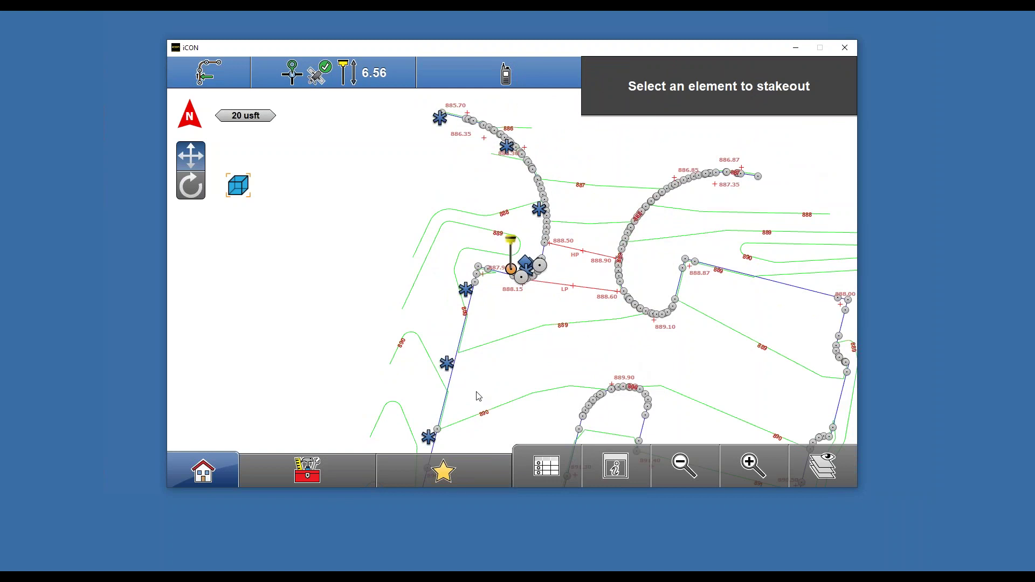
left_click(233, 472)
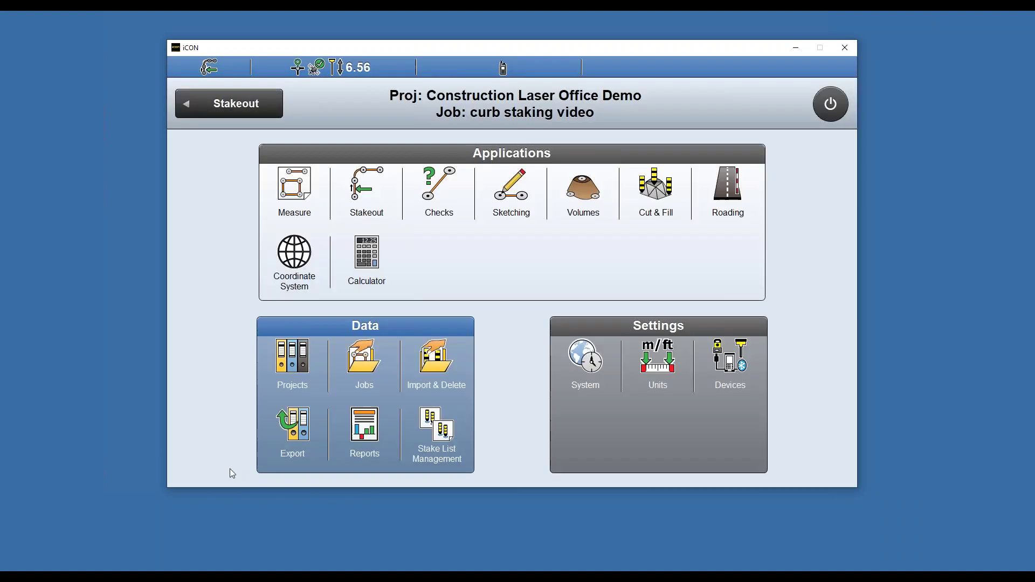
left_click(524, 195)
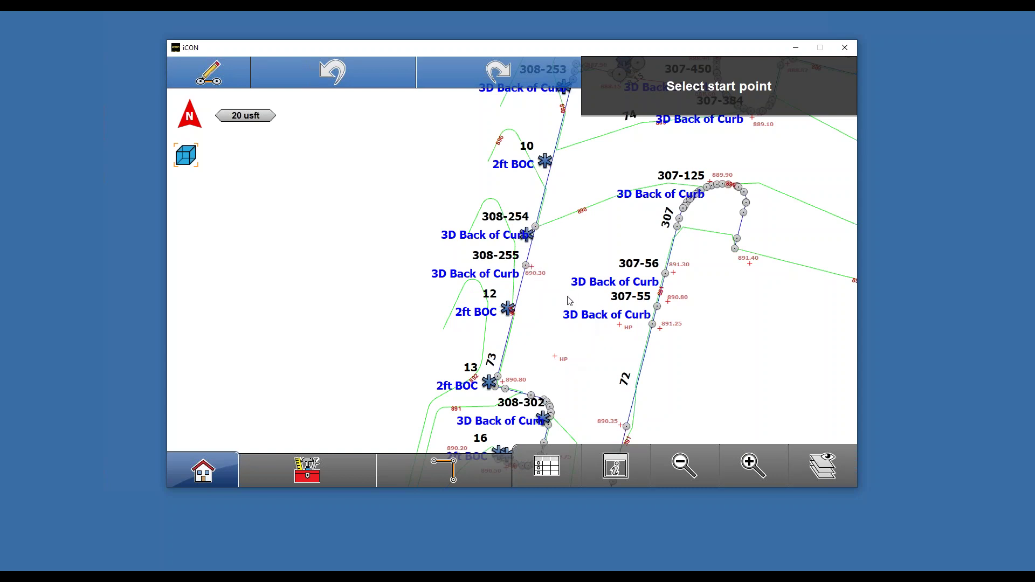
left_click_drag(569, 301, 588, 232)
left_click(751, 462)
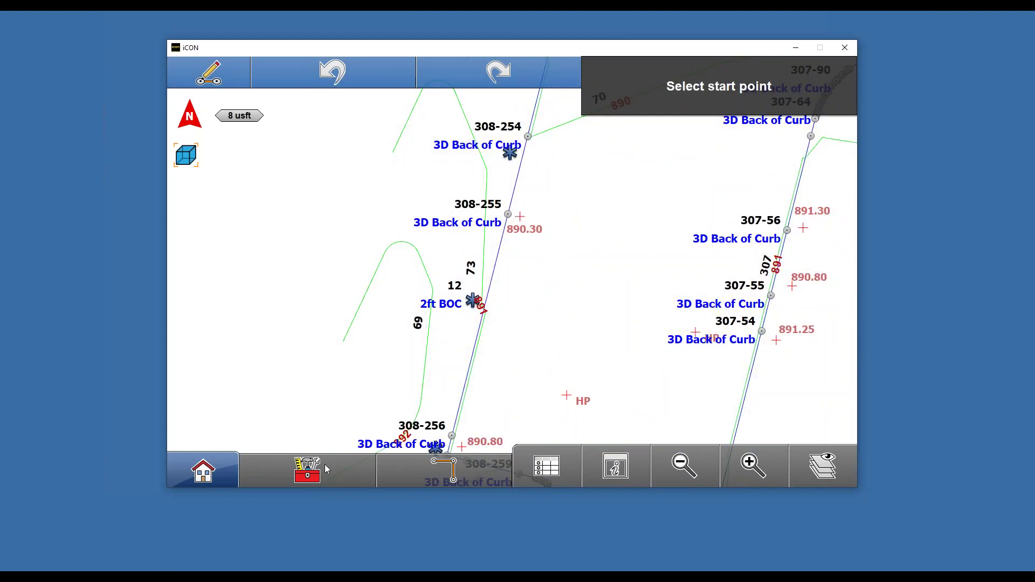
left_click(440, 472)
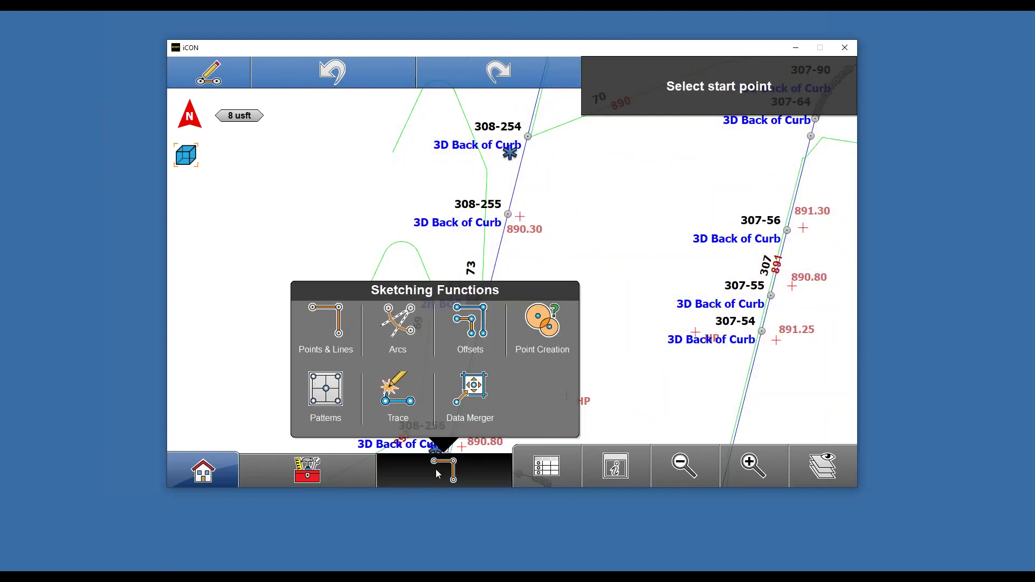
left_click(542, 322)
left_click(282, 478)
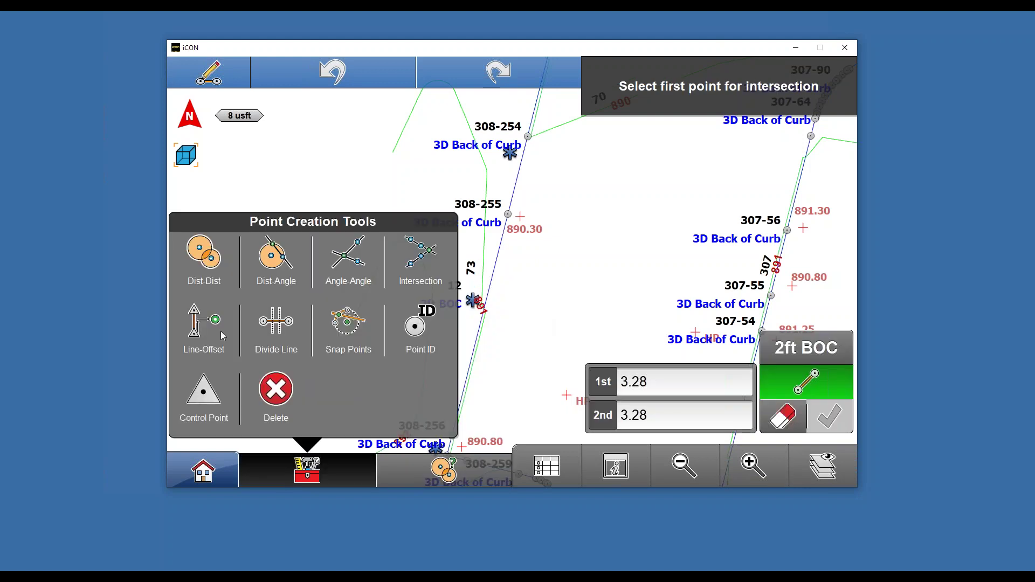
left_click(196, 325)
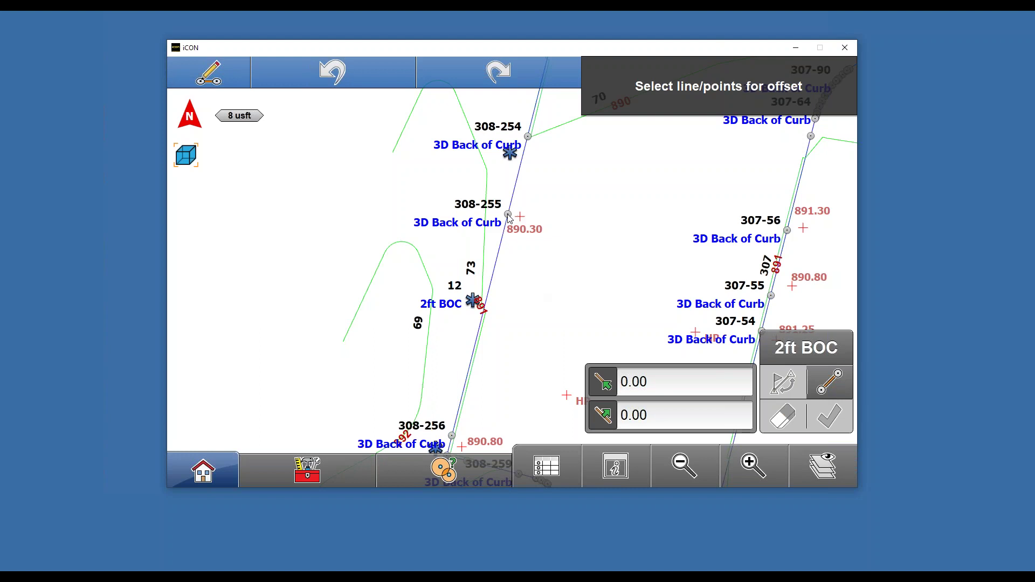
Step: Define the Line-Offset reference line from point 308-255 to corner point 308-257
scroll(509, 217, "up", 2)
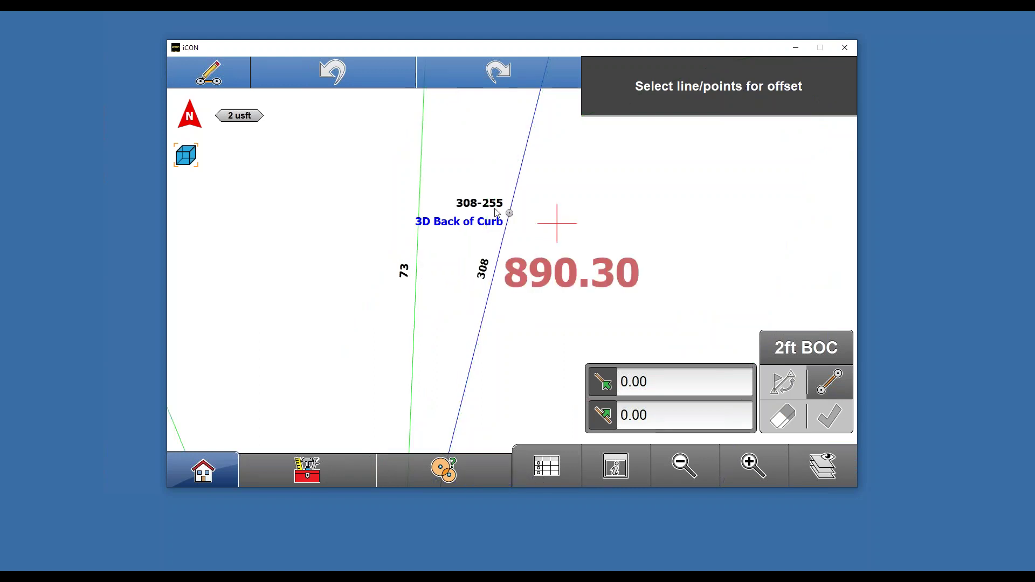
left_click(511, 214)
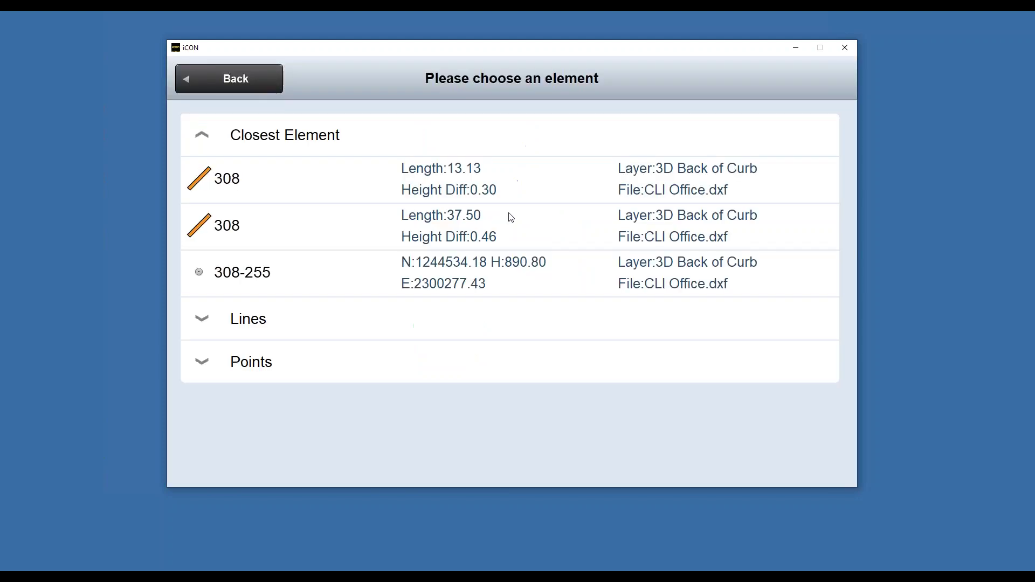
left_click(400, 277)
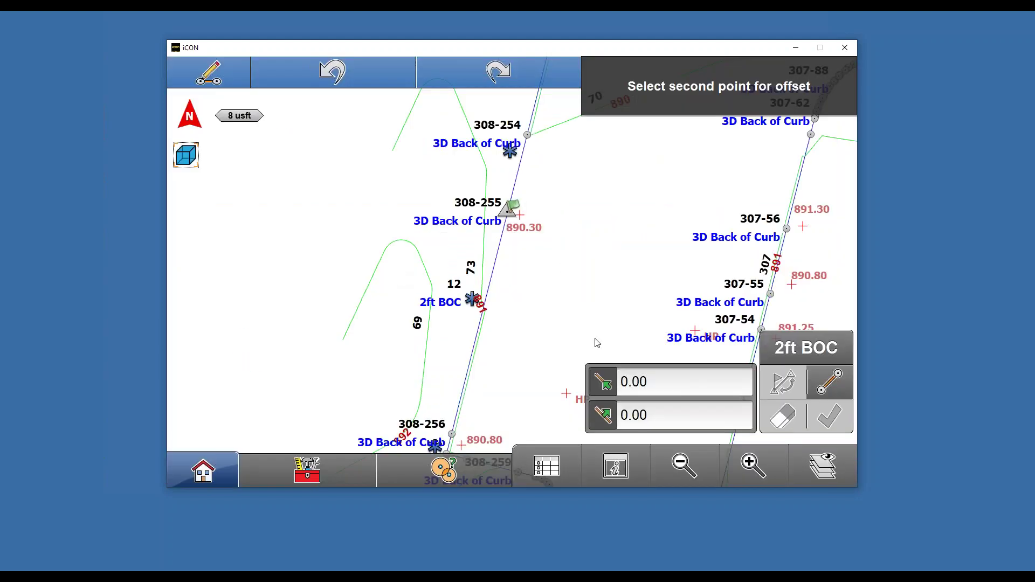
left_click(686, 468)
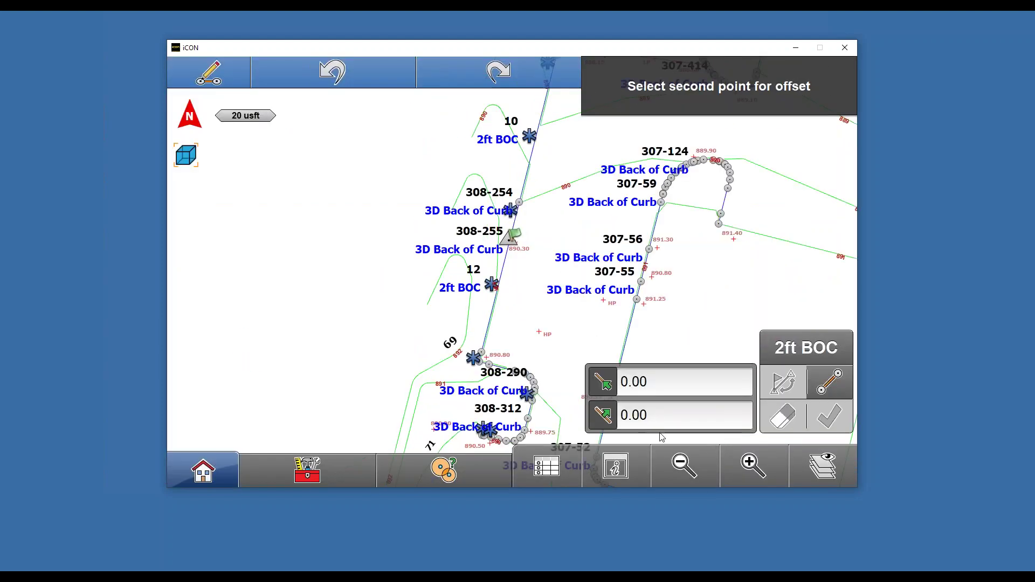
left_click(754, 466)
left_click_drag(528, 282, 564, 178)
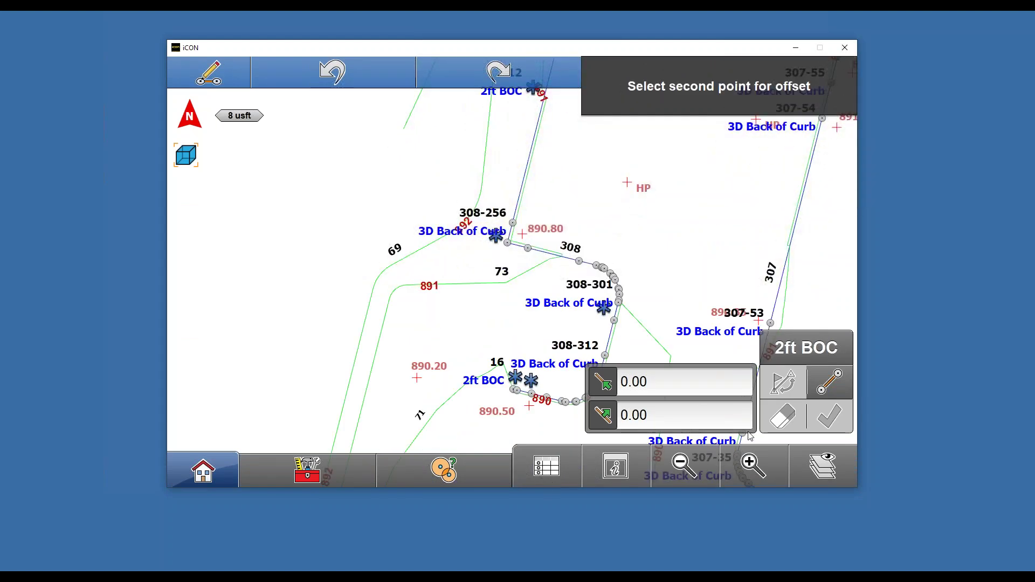
left_click(752, 465)
left_click(753, 476)
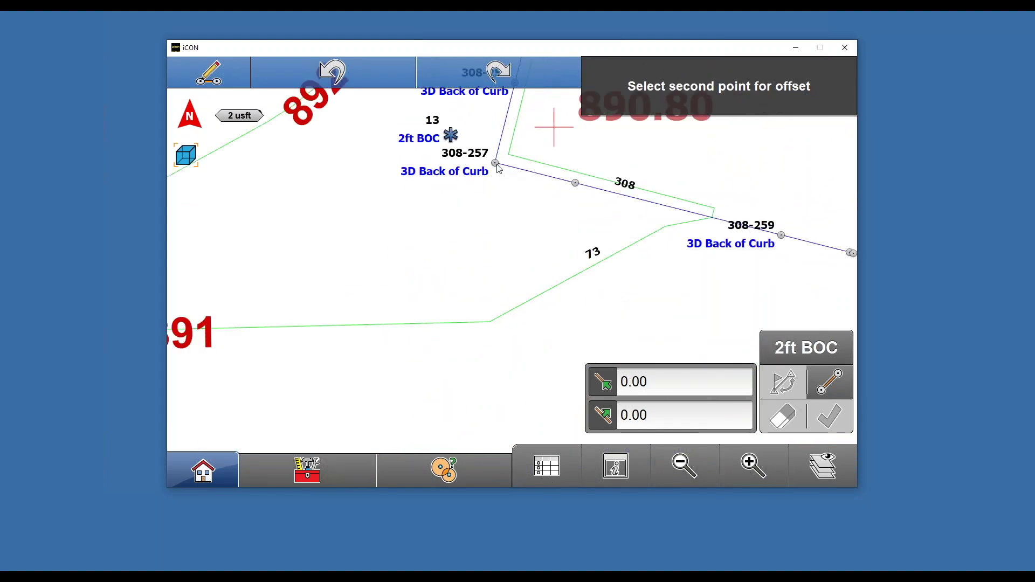
left_click(499, 168)
left_click(382, 280)
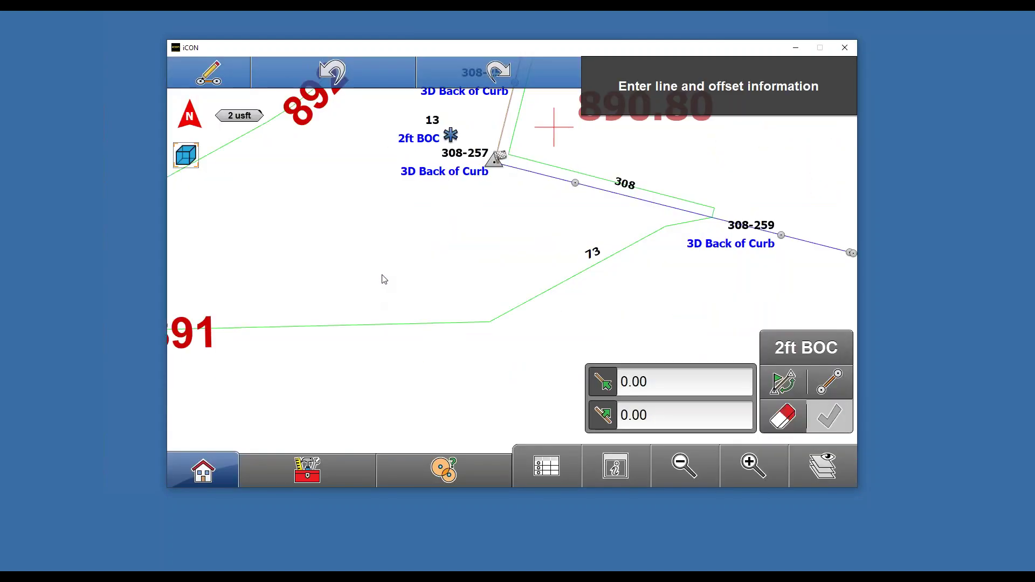
Step: Set the Line-Offset tool's offset to 2.00 ft for the new point beside point 308-255
left_click(685, 467)
left_click(684, 467)
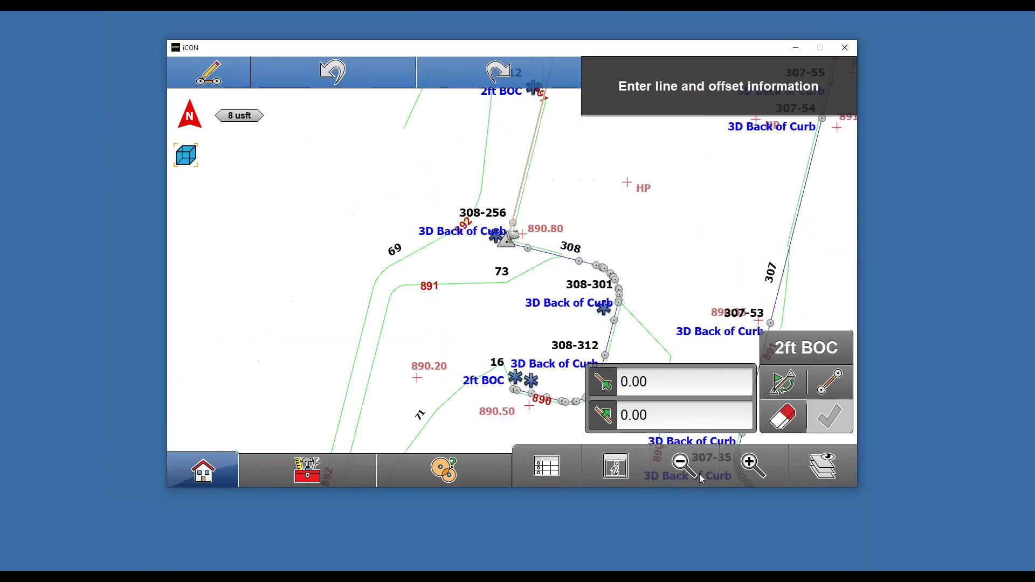
left_click_drag(621, 212, 522, 436)
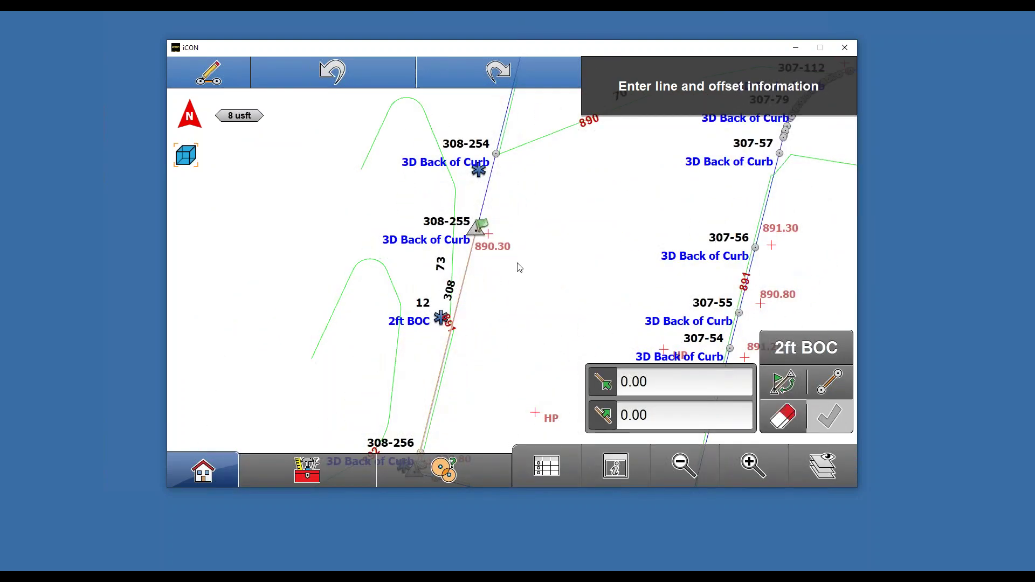
left_click_drag(518, 266, 532, 327)
left_click(752, 472)
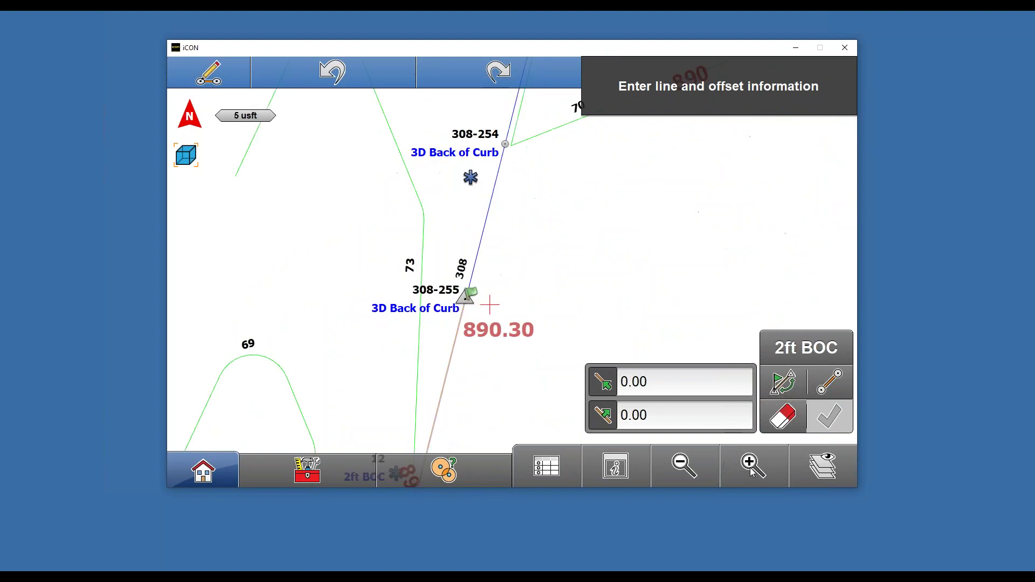
left_click(752, 473)
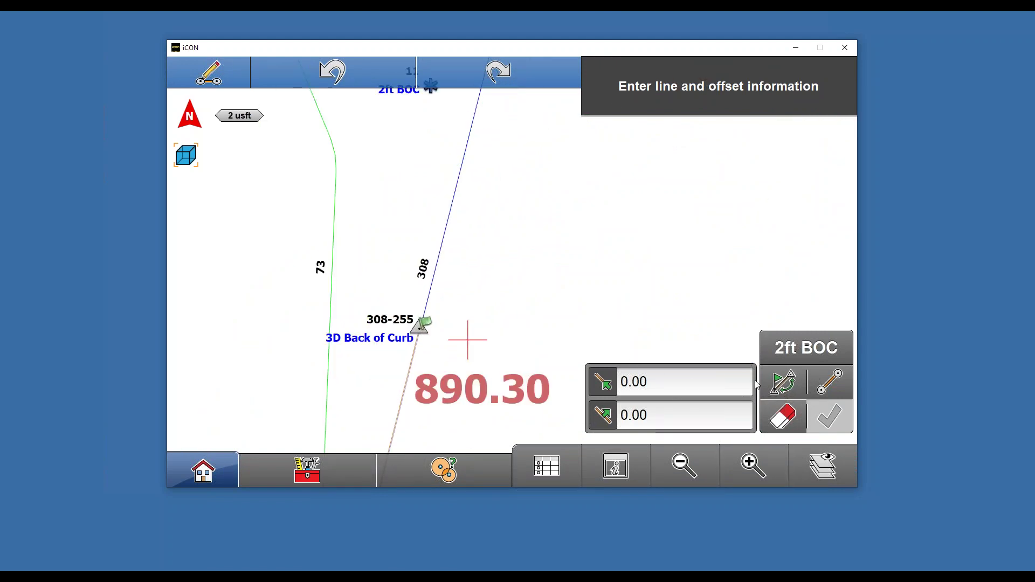
left_click(668, 416)
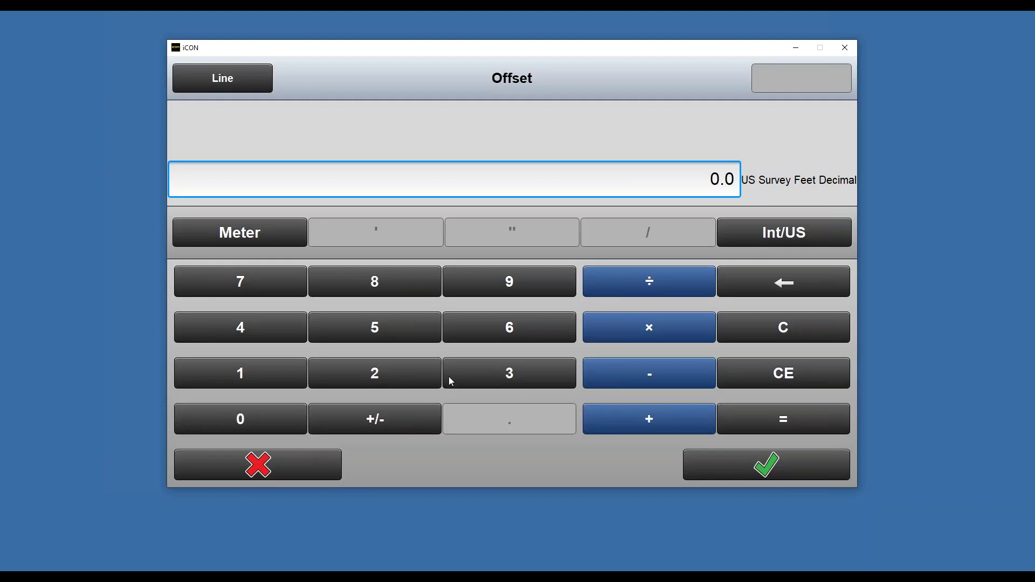
left_click(407, 375)
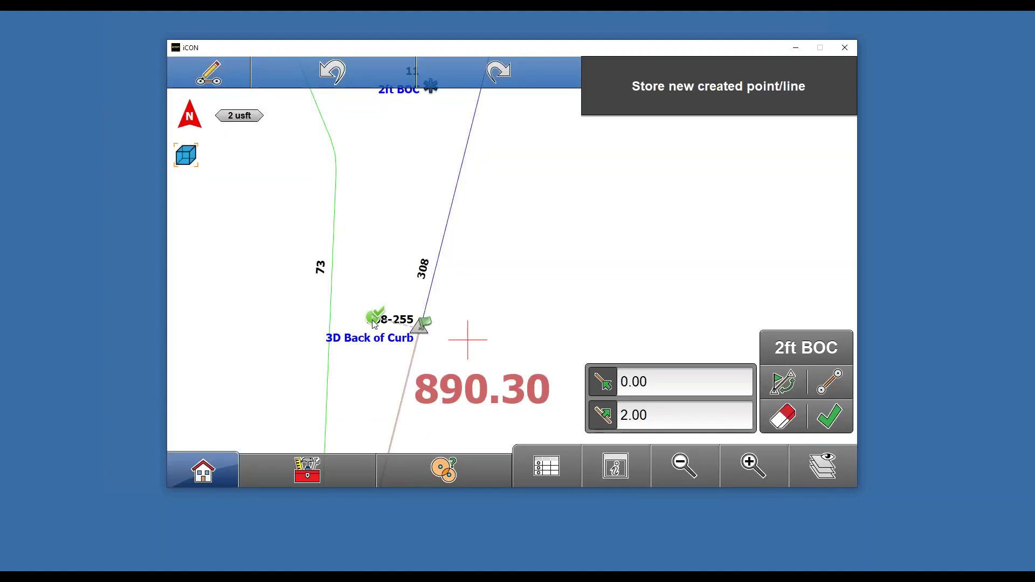
Step: Start a new code definition for the offset point and name it "2ft os HP"
left_click(805, 350)
left_click(280, 465)
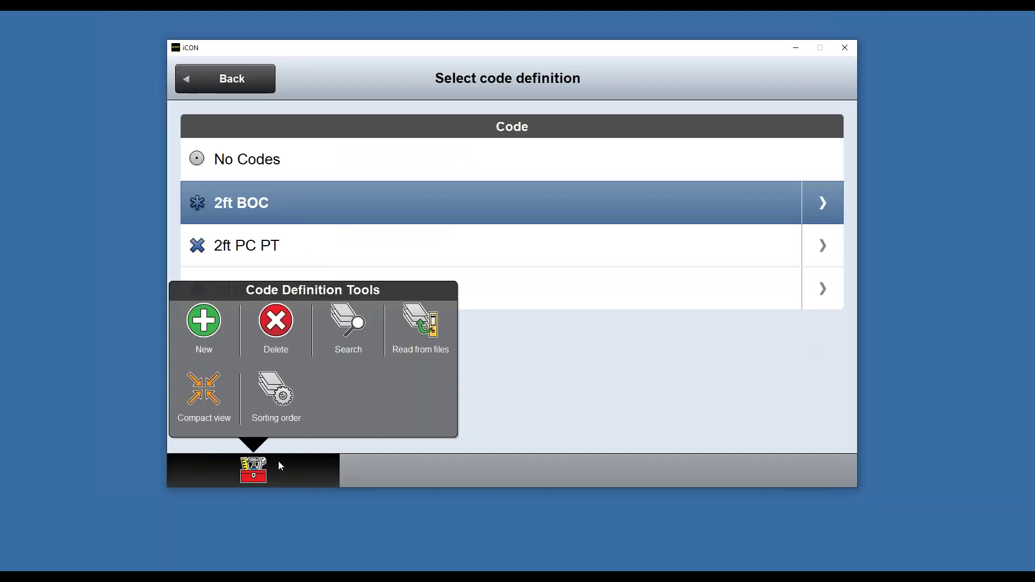
left_click(216, 330)
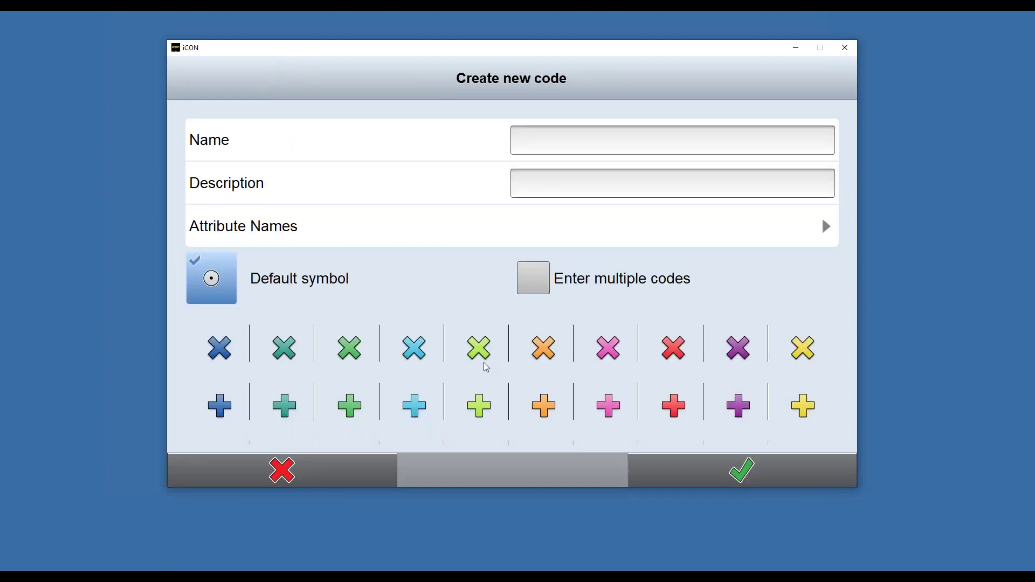
left_click(577, 154)
type("2")
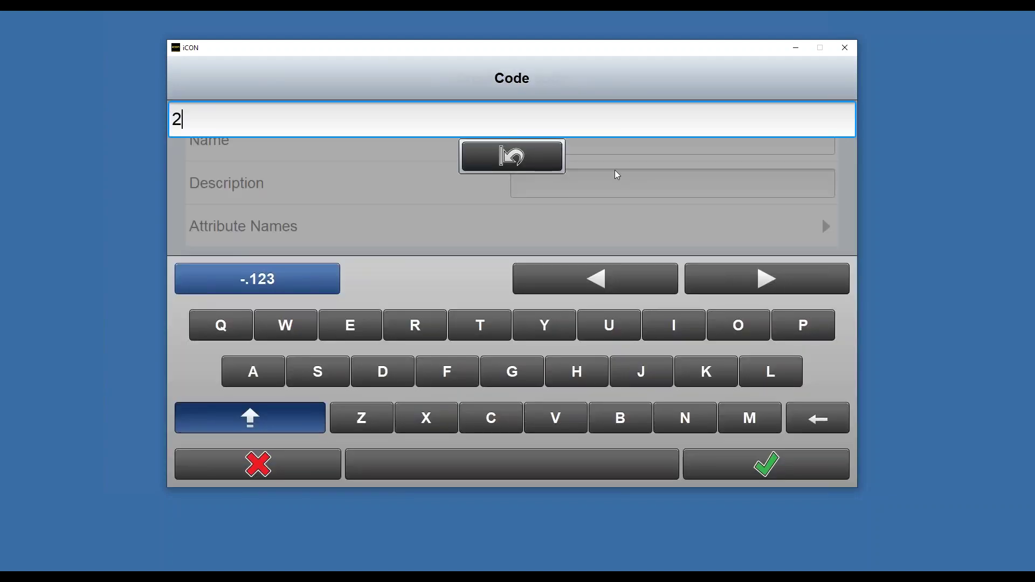
type("ft os HP")
left_click(767, 467)
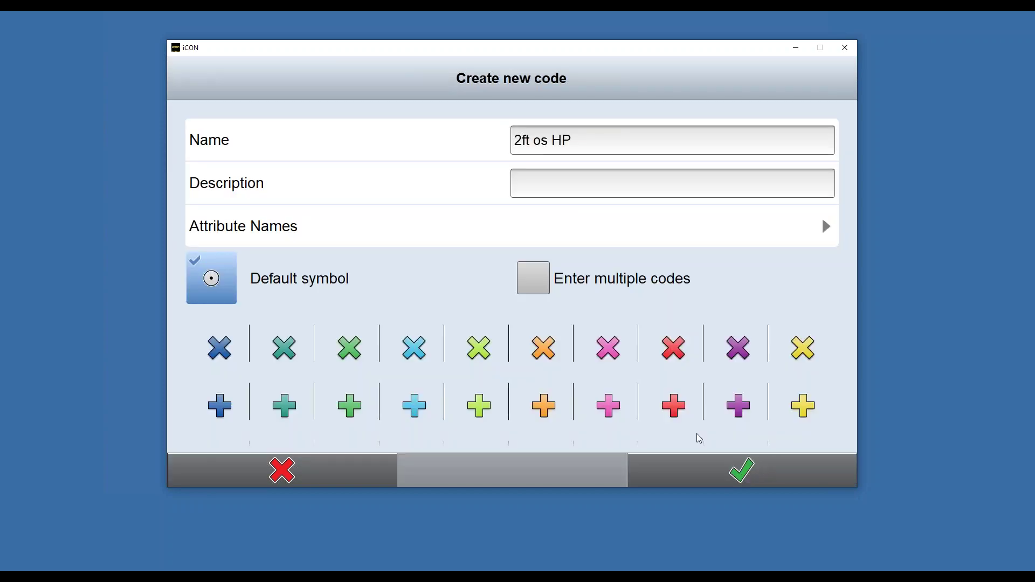
Step: Assign the teal asterisk symbol to the 2ft os HP code and save the code
scroll(231, 351, "down", 2)
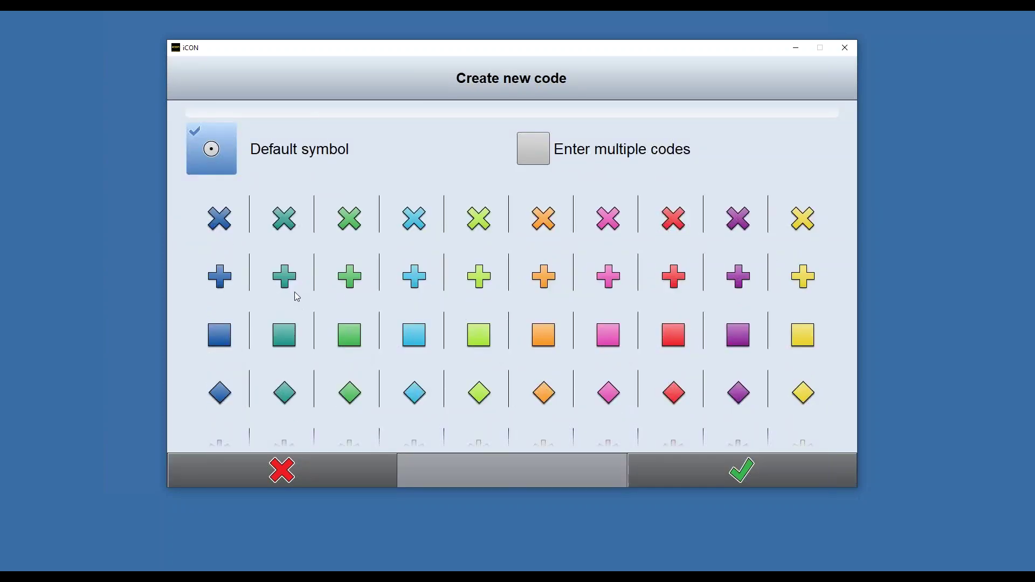
scroll(312, 281, "down", 3)
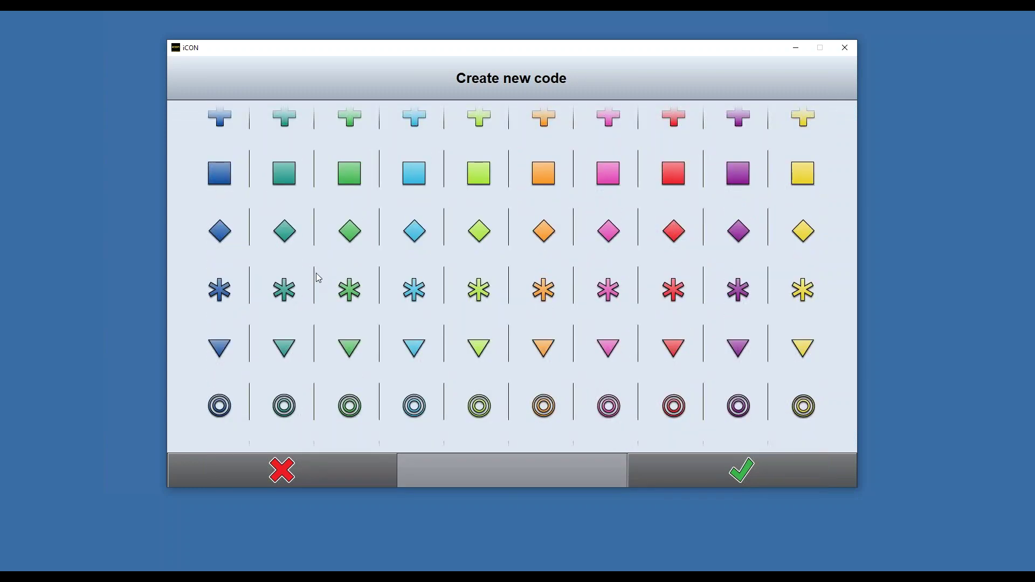
left_click(287, 291)
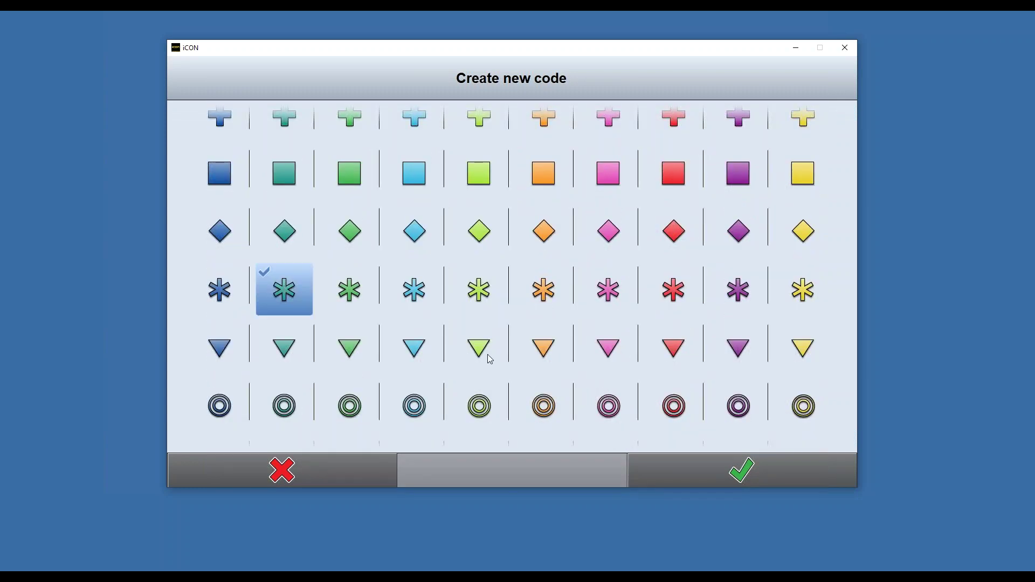
left_click(745, 472)
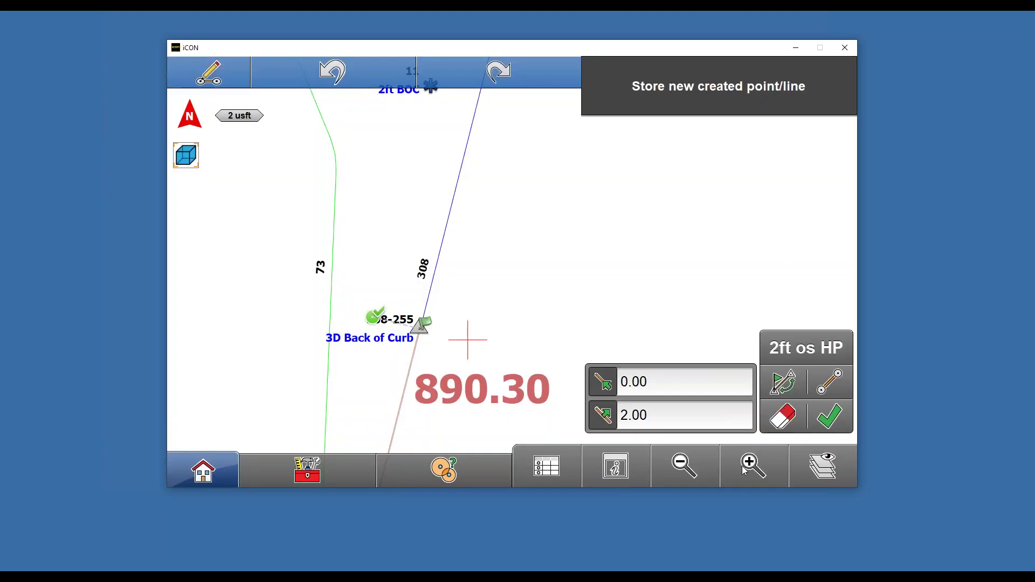
Step: Store the 2 ft offset point beside 308-255 with the 2ft os HP code
left_click(831, 418)
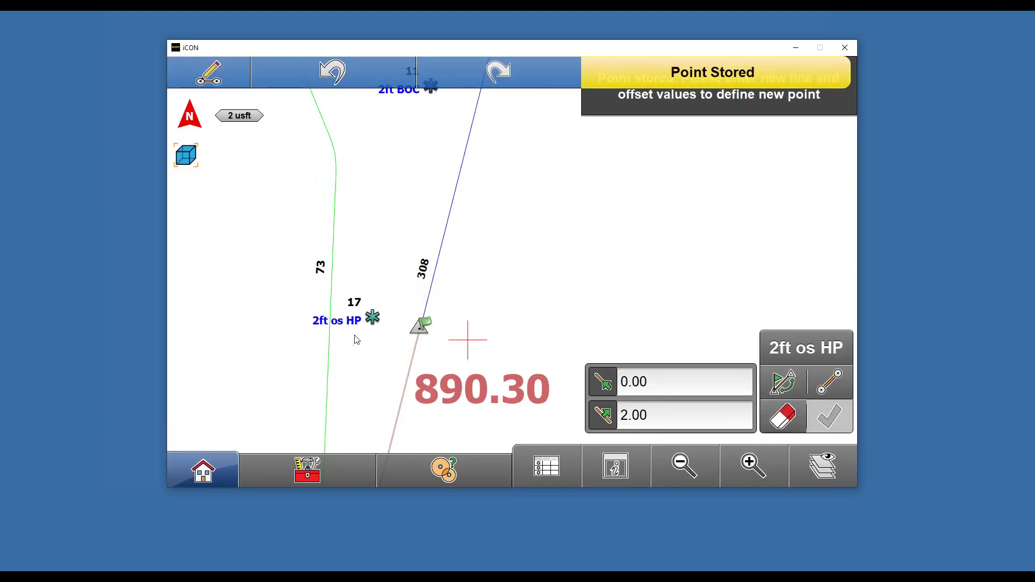
left_click(695, 471)
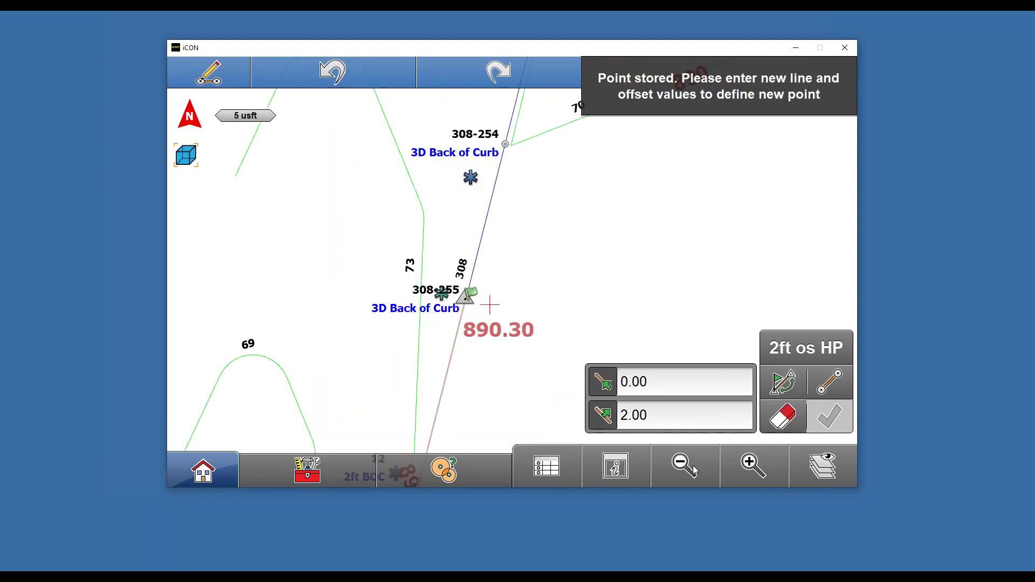
left_click(694, 472)
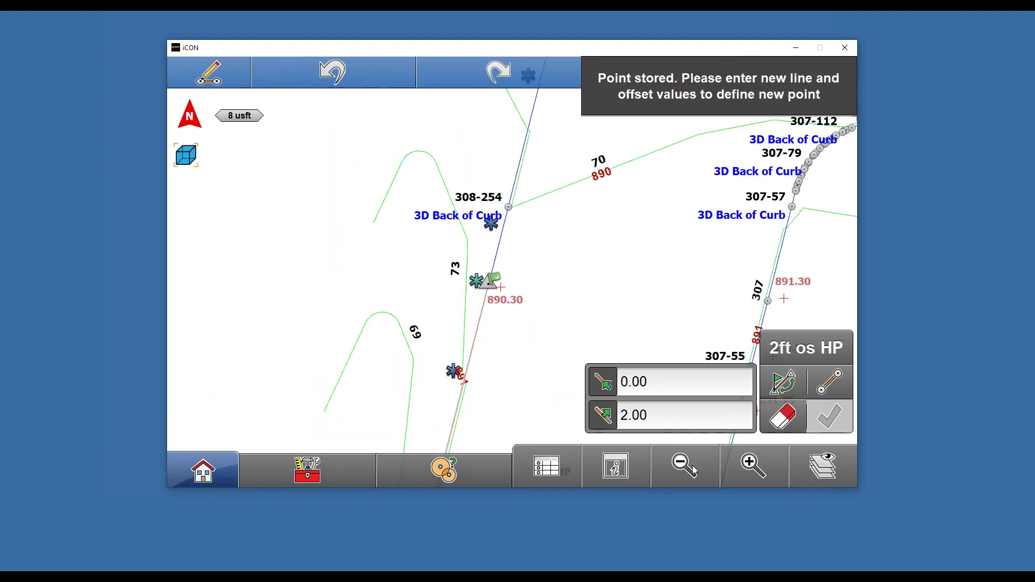
left_click(695, 471)
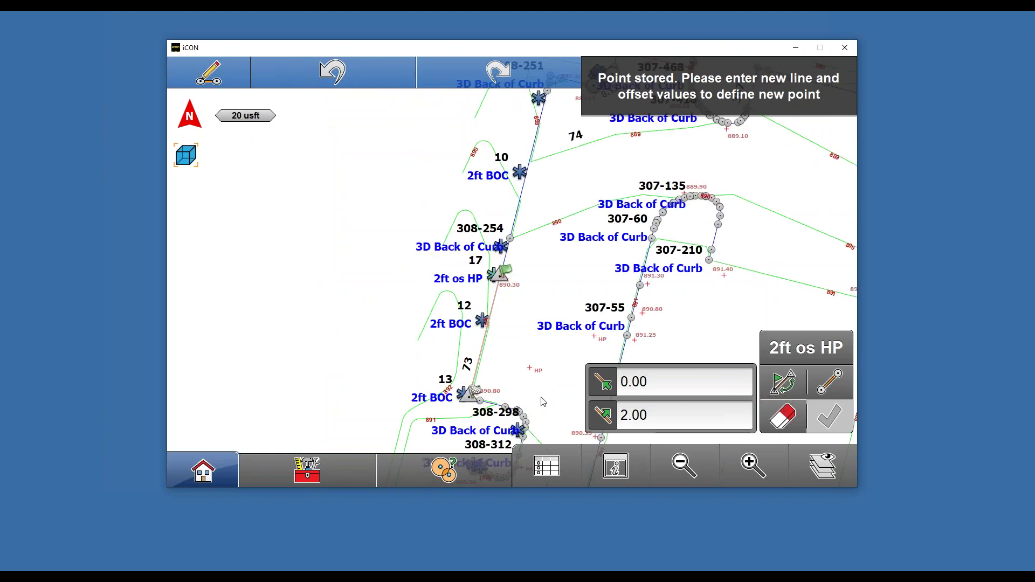
Step: Switch from Sketching to the Stakeout application and deselect 3D Back of Curb line 308
left_click(189, 475)
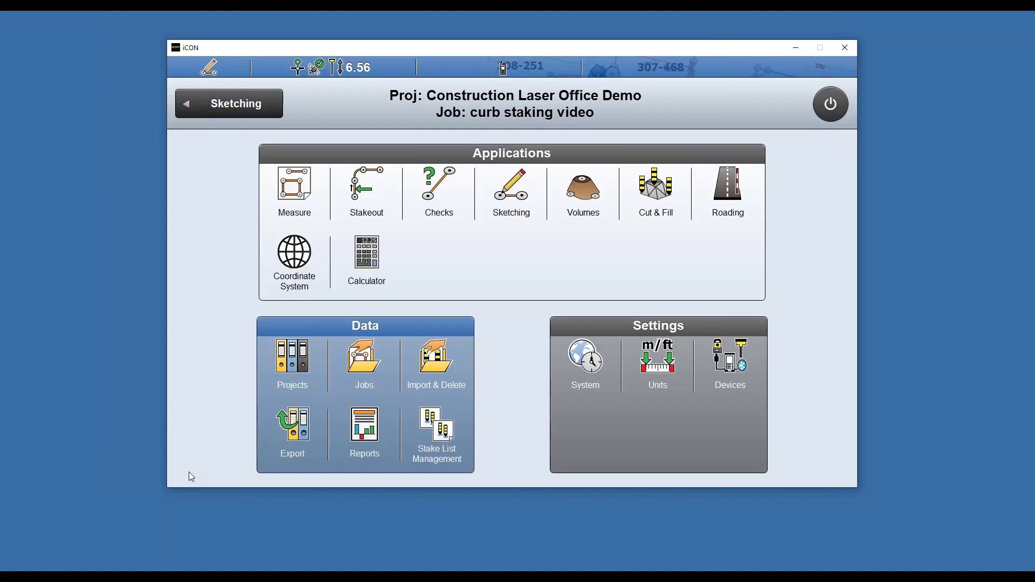
left_click(358, 194)
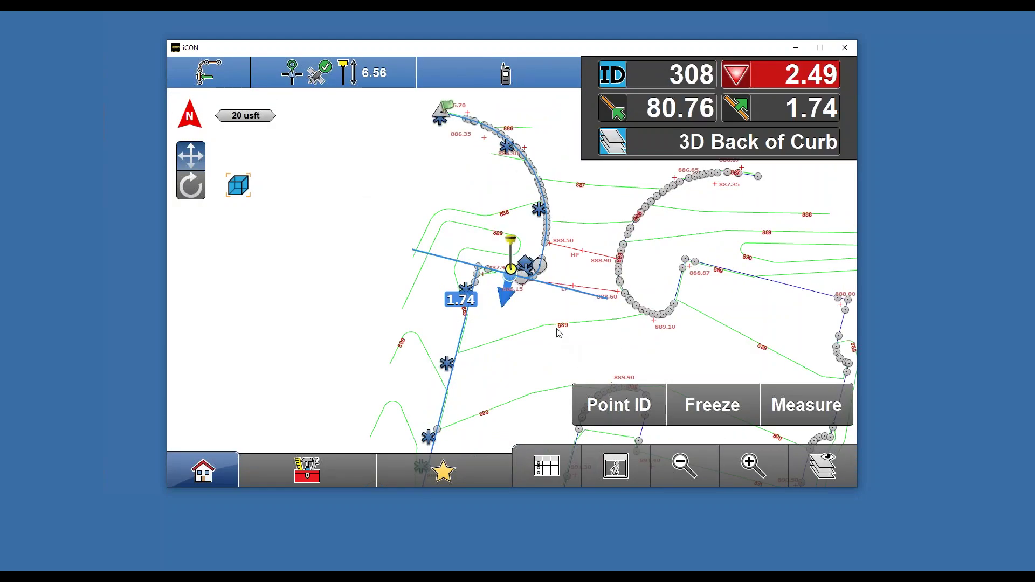
left_click(464, 337)
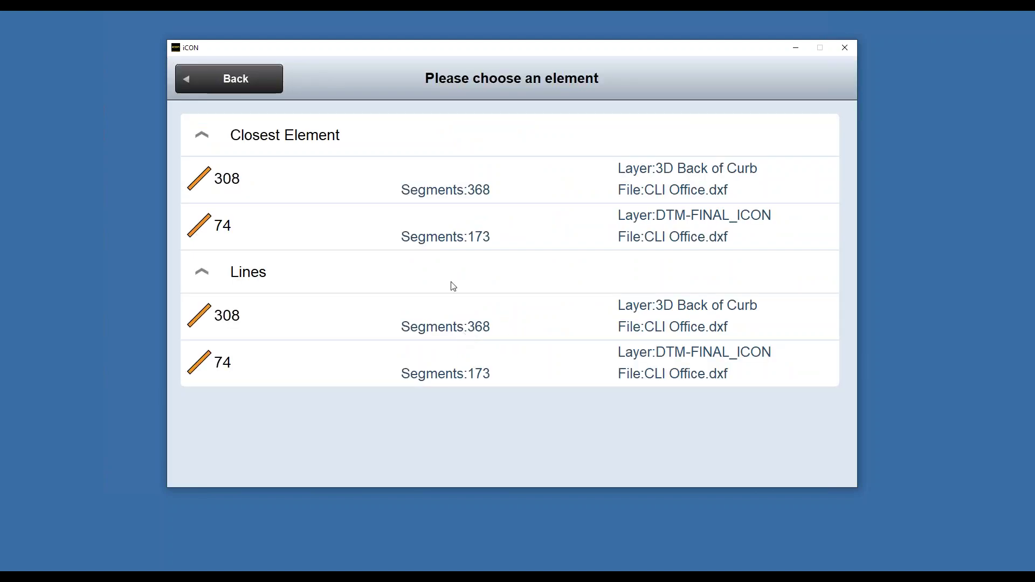
left_click(507, 187)
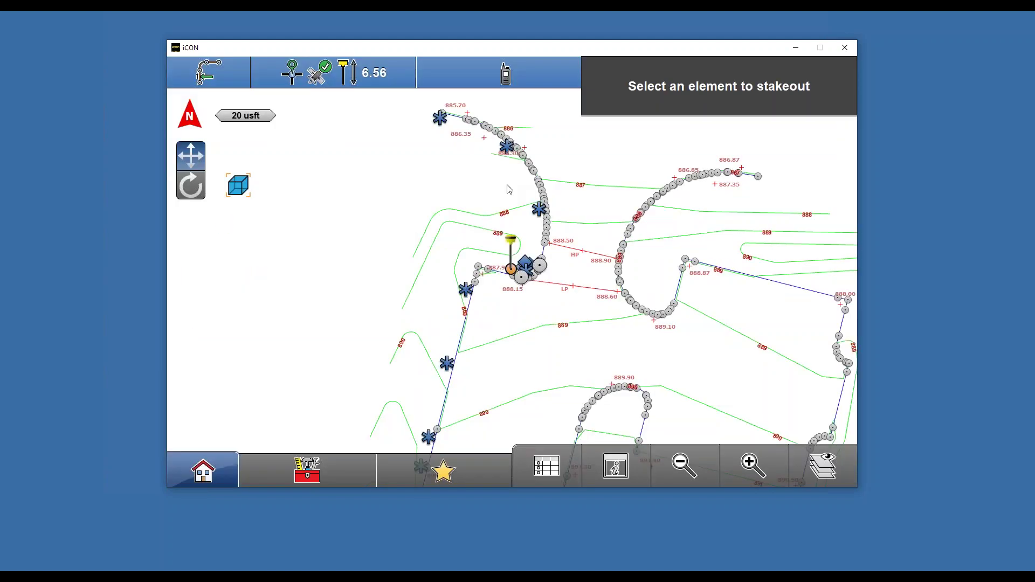
Step: Select 3D Back of Curb line 308 near the small arc, and change the stakeout target to radius point 2
left_click(771, 464)
left_click(769, 464)
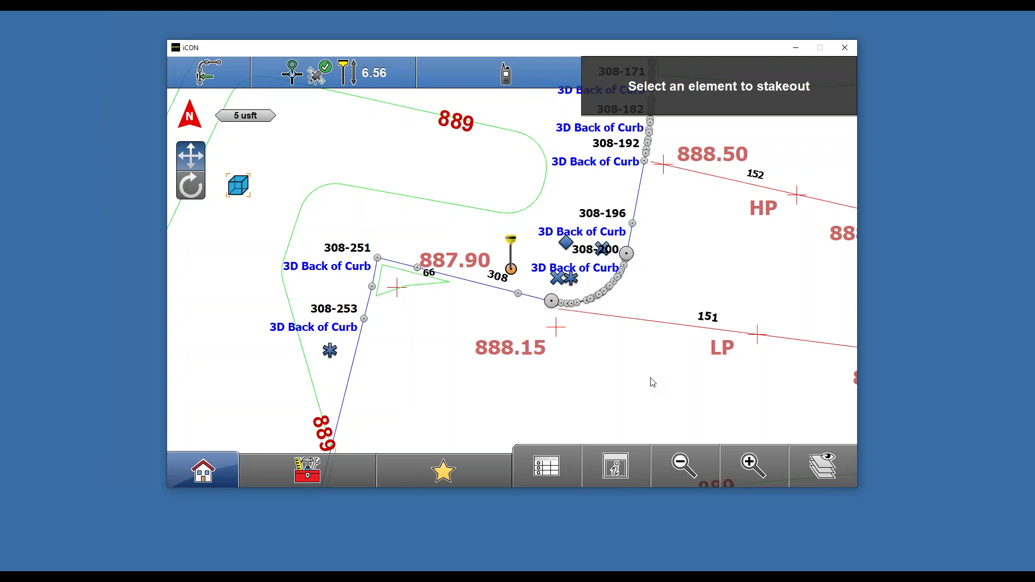
left_click(503, 292)
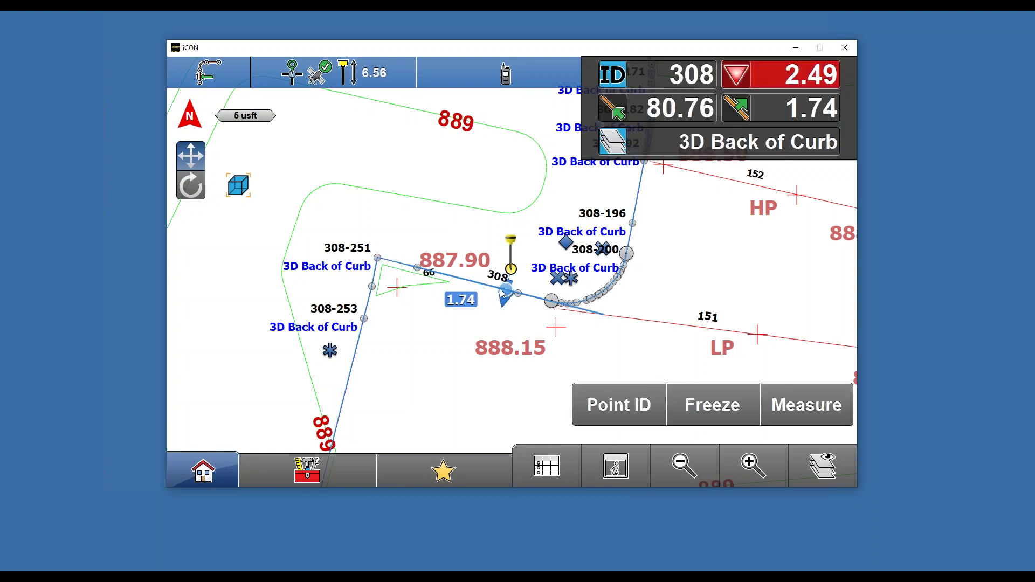
left_click(567, 245)
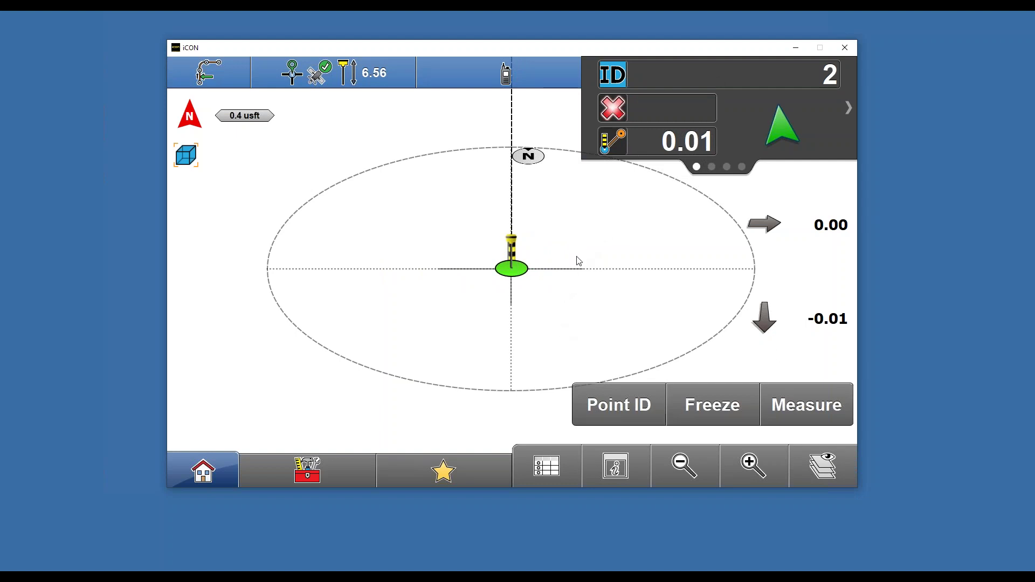
Step: Release radius point 2 and select point 4, coded 2ft PC PT, for stakeout
left_click(543, 265)
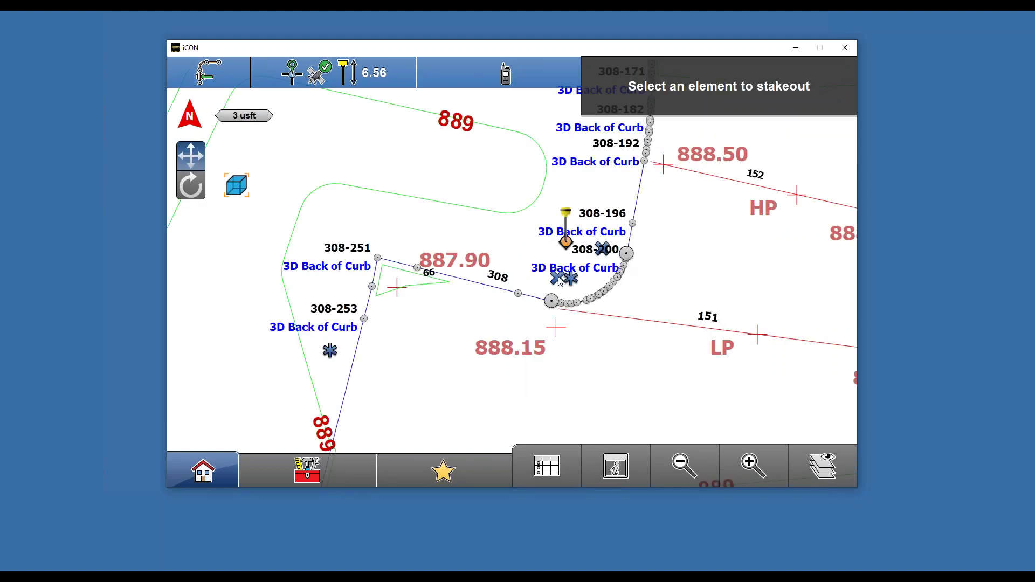
left_click(561, 281)
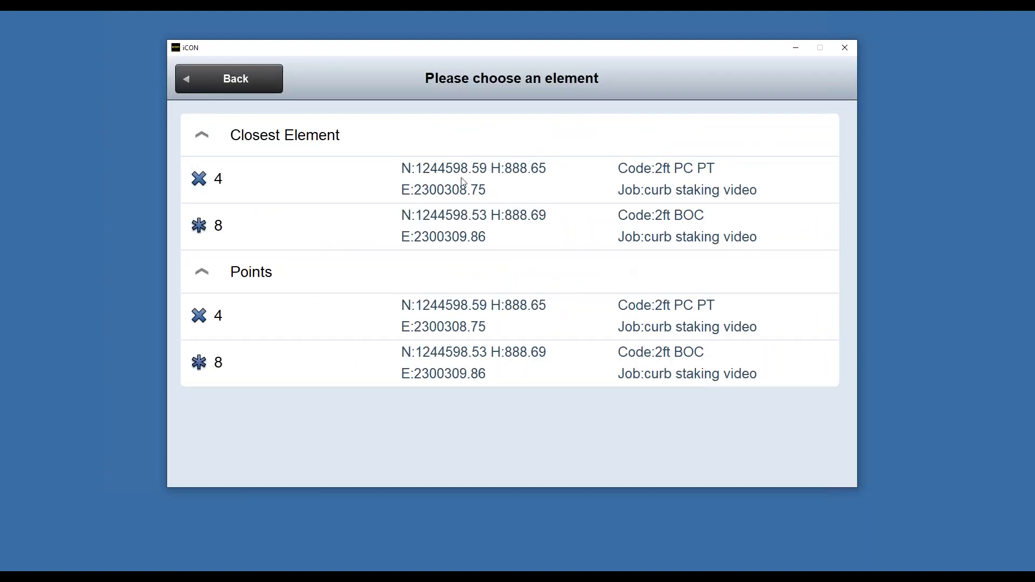
left_click(585, 183)
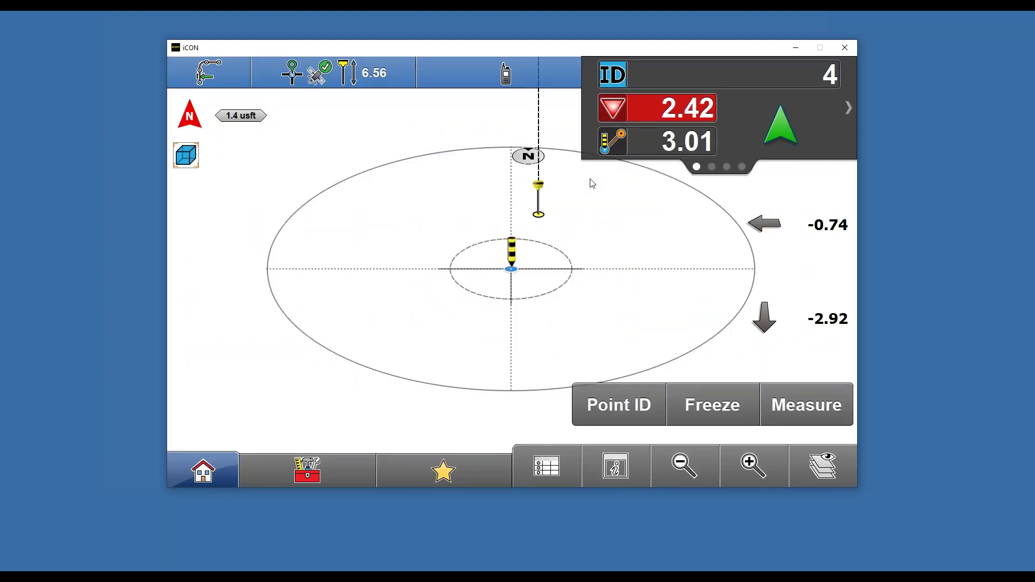